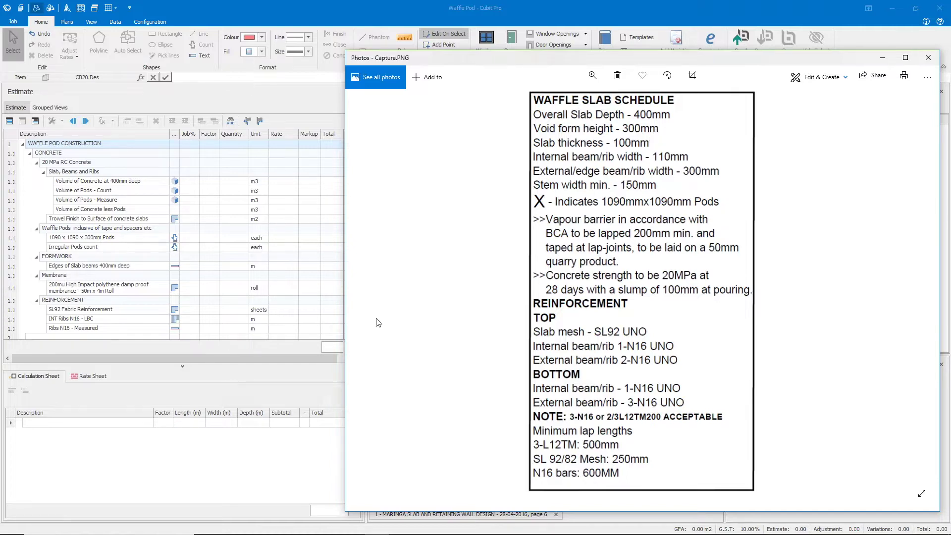
Close the waffle slab schedule image and measure the width and height of one full pod on the plan with the Ruler
key(alt+F4)
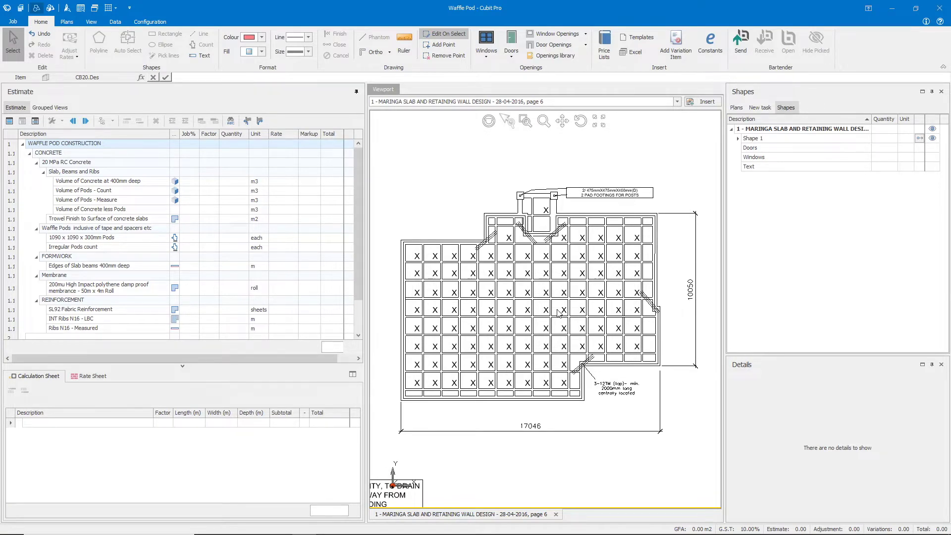
scroll(554, 309, up, 3)
scroll(531, 281, up, 4)
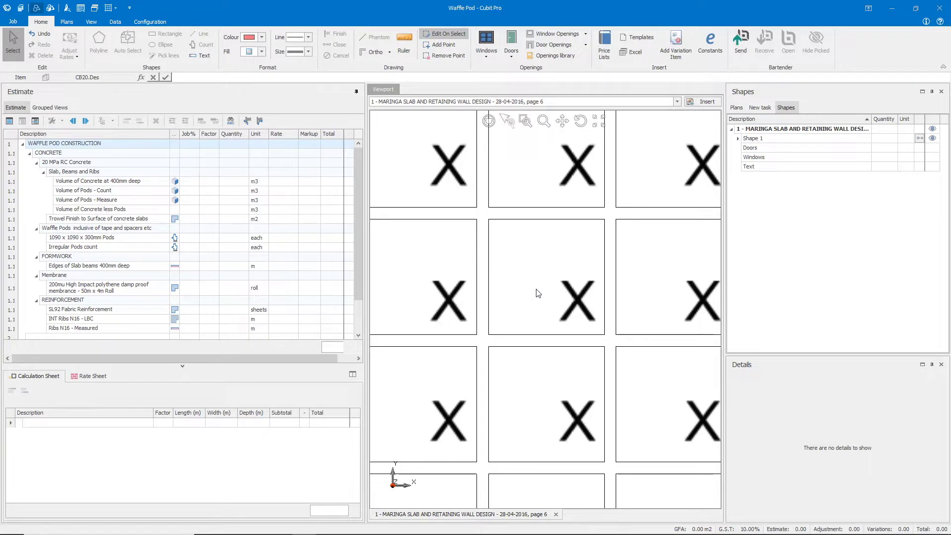
click(403, 48)
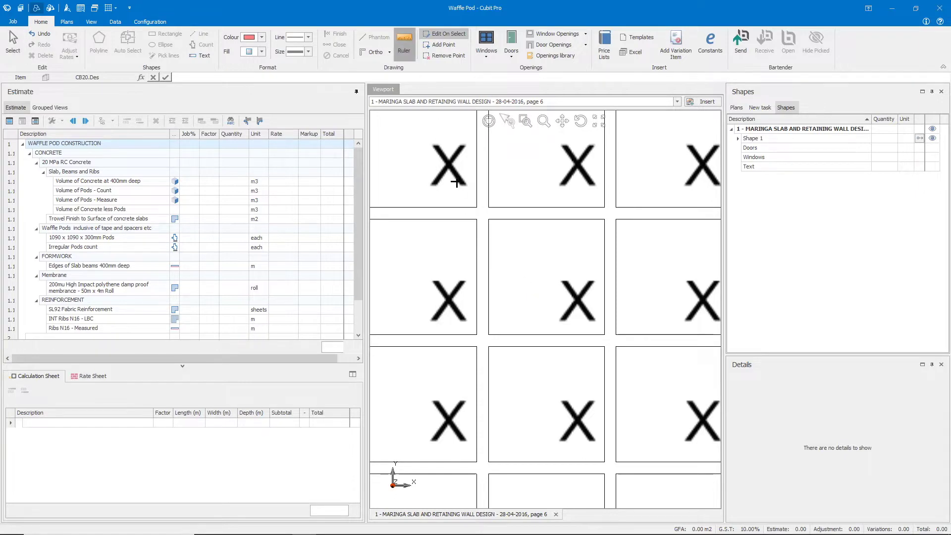
click(489, 219)
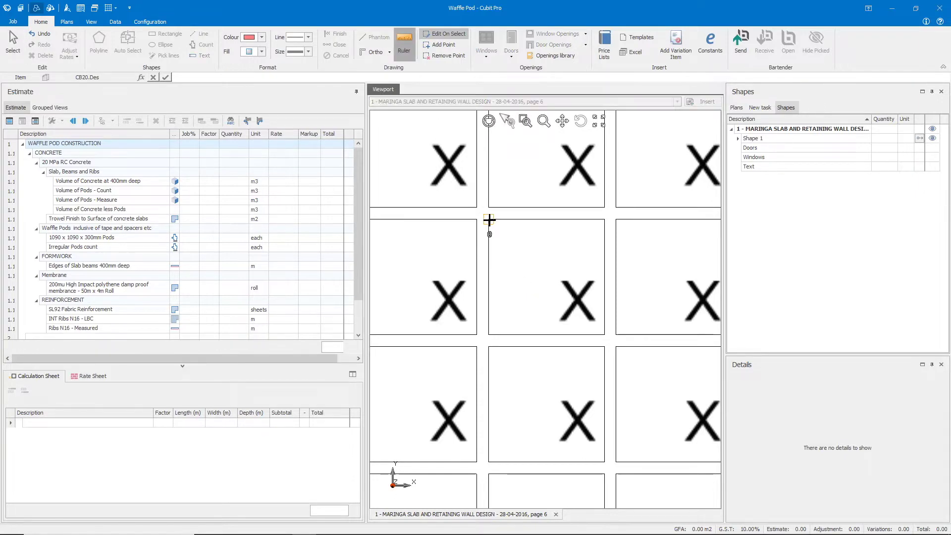
click(604, 219)
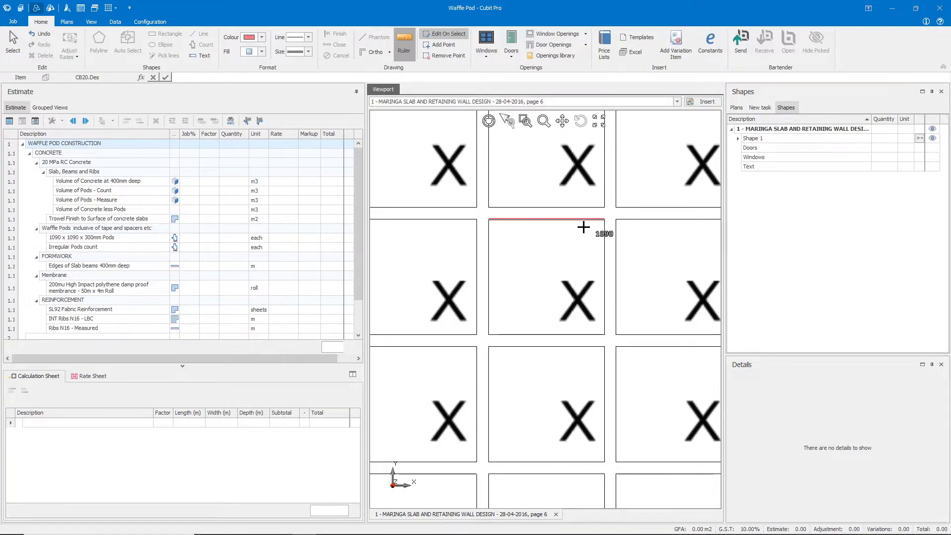
click(488, 335)
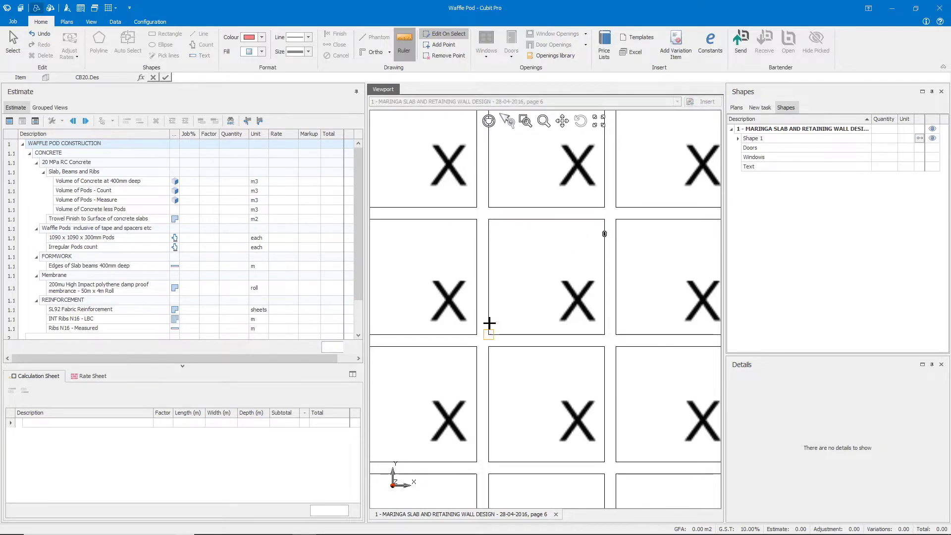
click(486, 218)
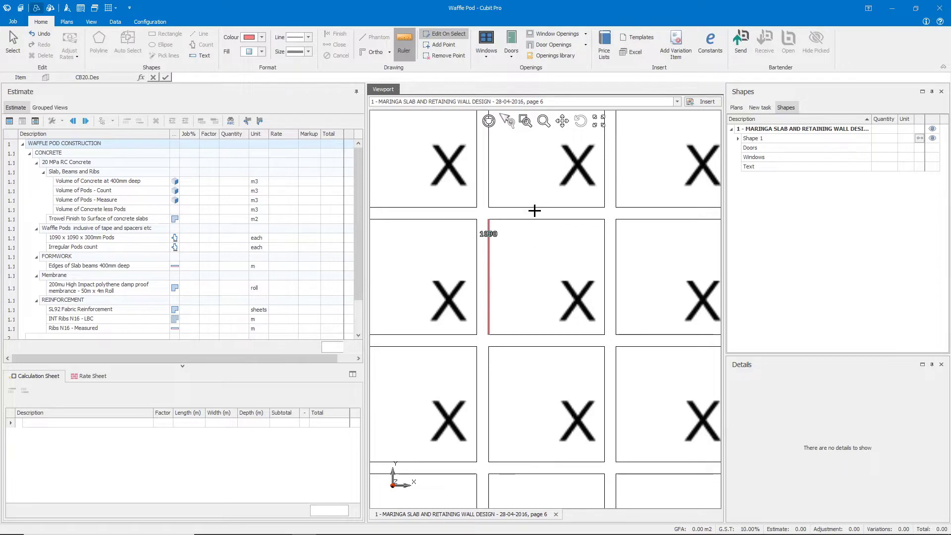
Measure the short side of an irregular pod along the slab's upper edge, near the entry recess
scroll(500, 173, down, 5)
middle_drag(501, 174, 539, 384)
scroll(470, 267, up, 3)
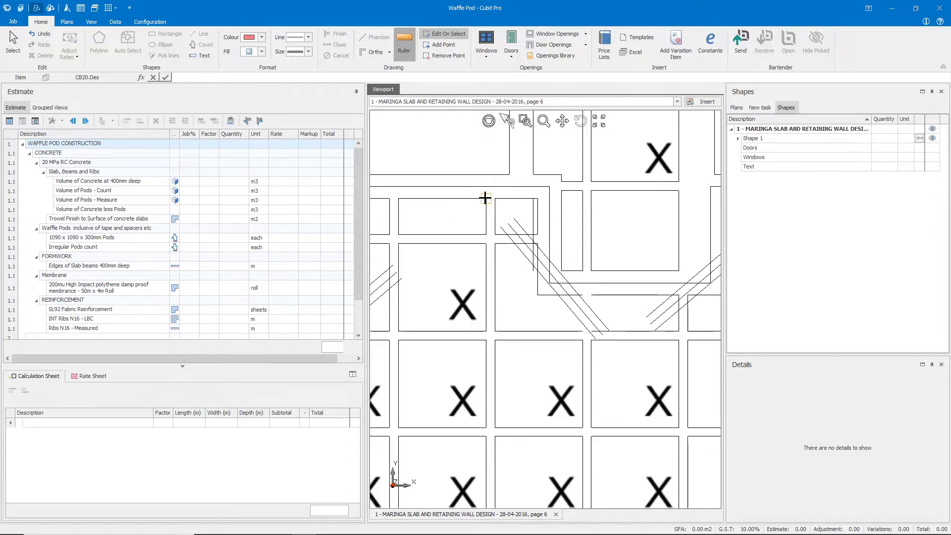
click(485, 198)
click(486, 234)
click(13, 45)
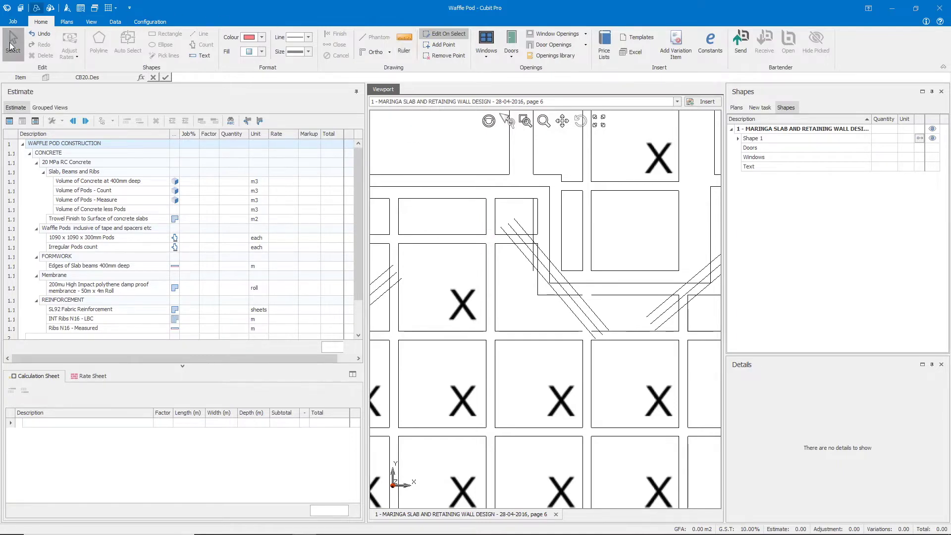
Trace the slab perimeter as a polyline named "Slab at 400mm" with volume depth 400 mm under Volume of Concrete at 400mm deep
scroll(598, 363, down, 1)
scroll(598, 363, down, 2)
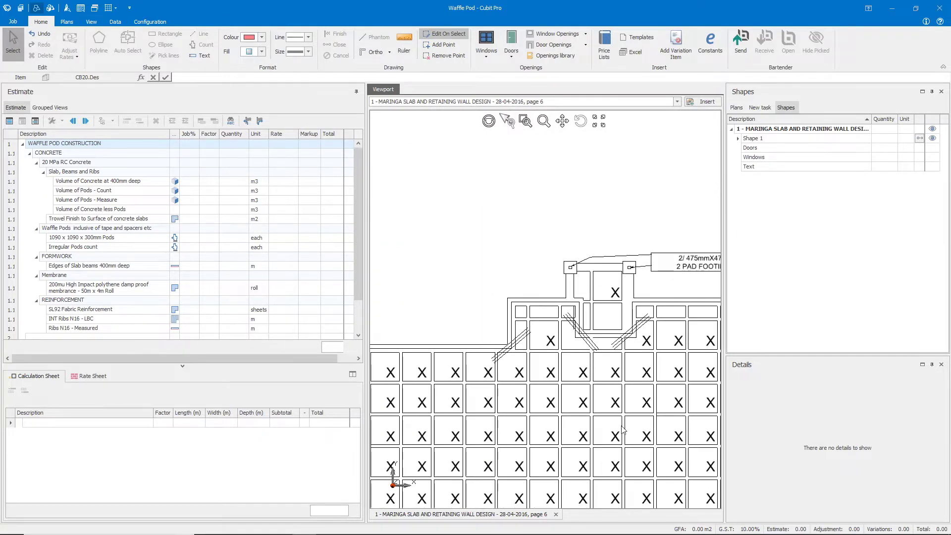
scroll(568, 292, down, 3)
scroll(588, 324, down, 2)
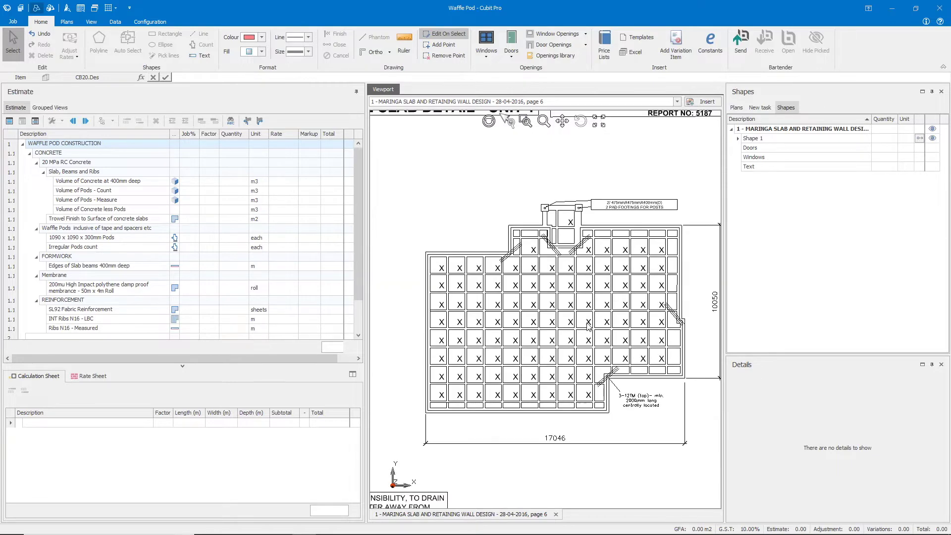
middle_drag(589, 322, 552, 306)
click(91, 182)
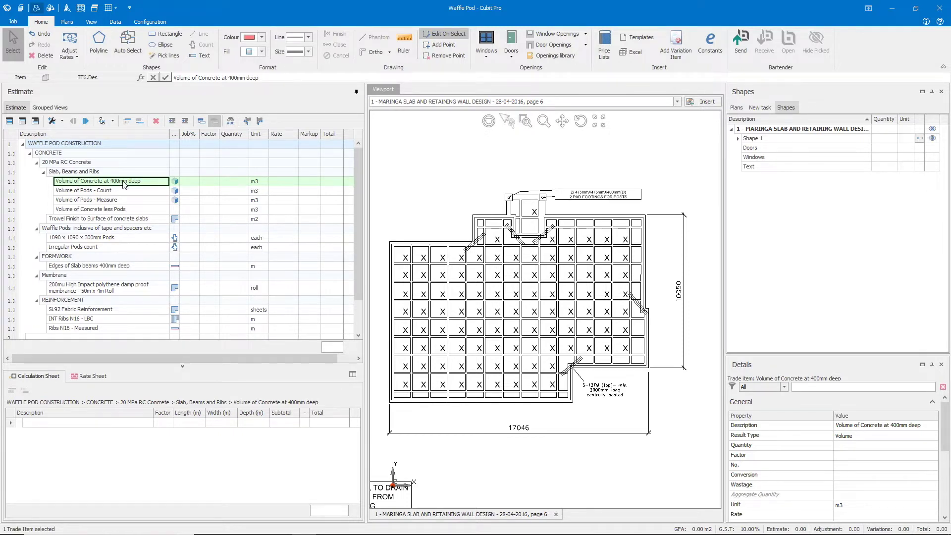
click(106, 46)
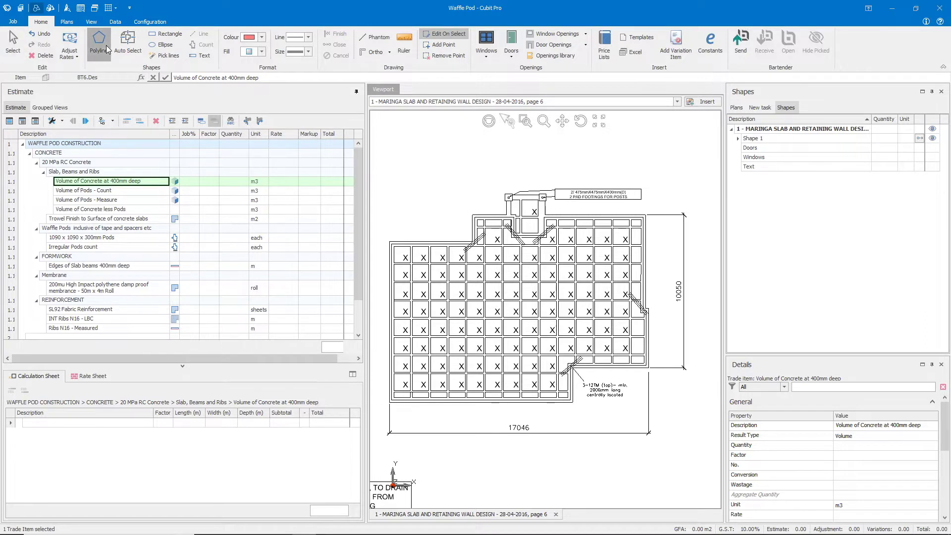
click(759, 107)
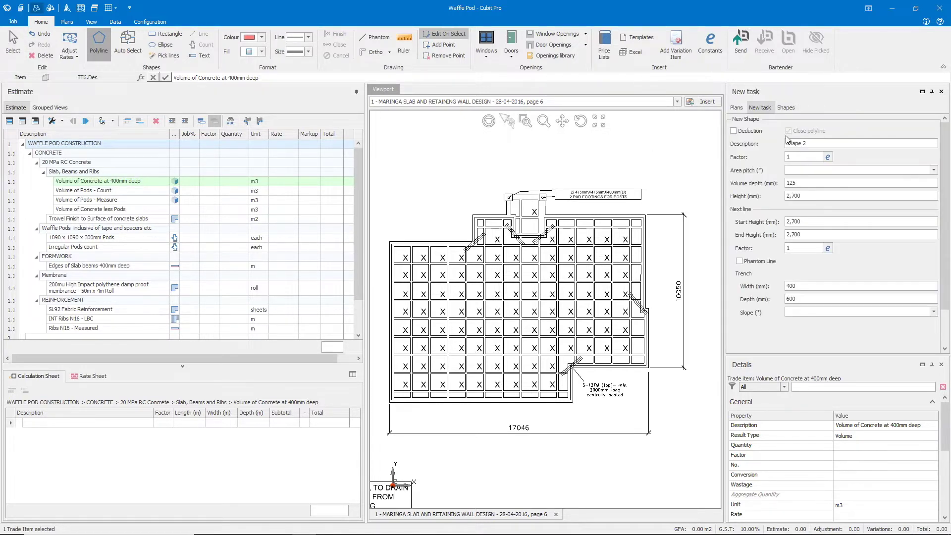
text(Slab at 400mm)
click(791, 182)
text(400)
click(538, 281)
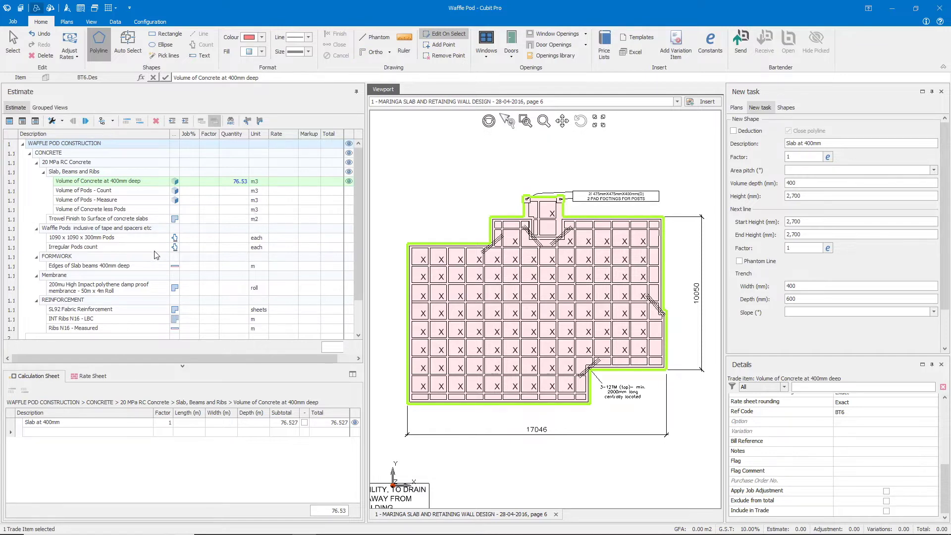
Count the X-marked pods on the plan as "Full Pods" under the 1090 x 1090 x 300mm Pods item
click(99, 239)
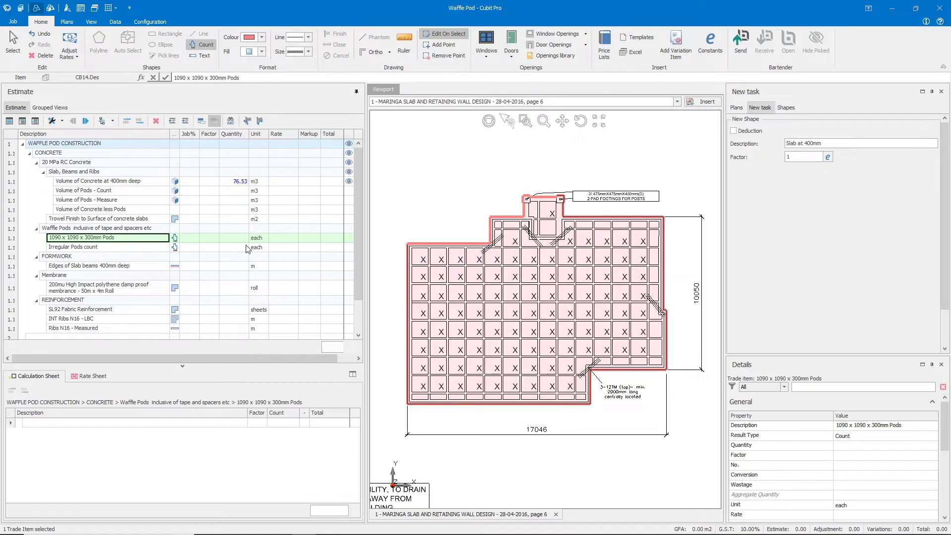
click(59, 230)
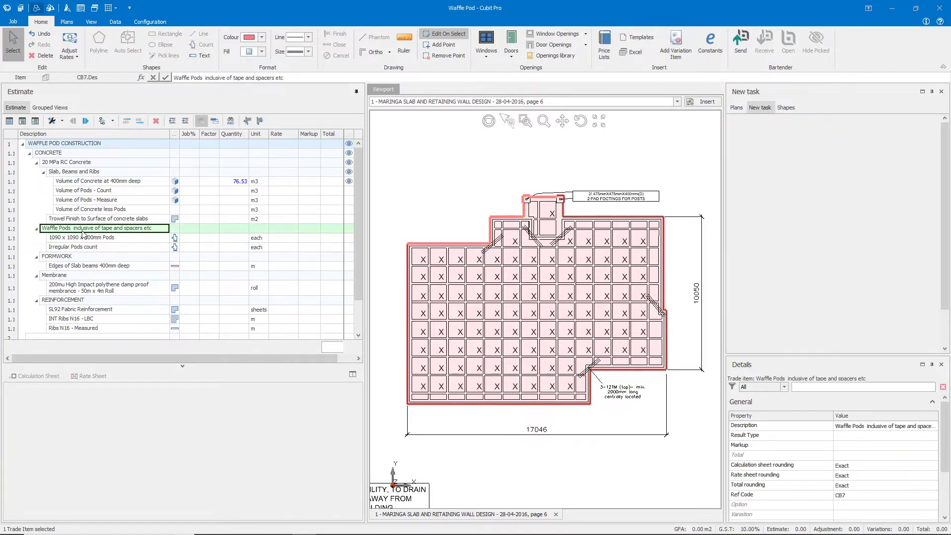
click(121, 240)
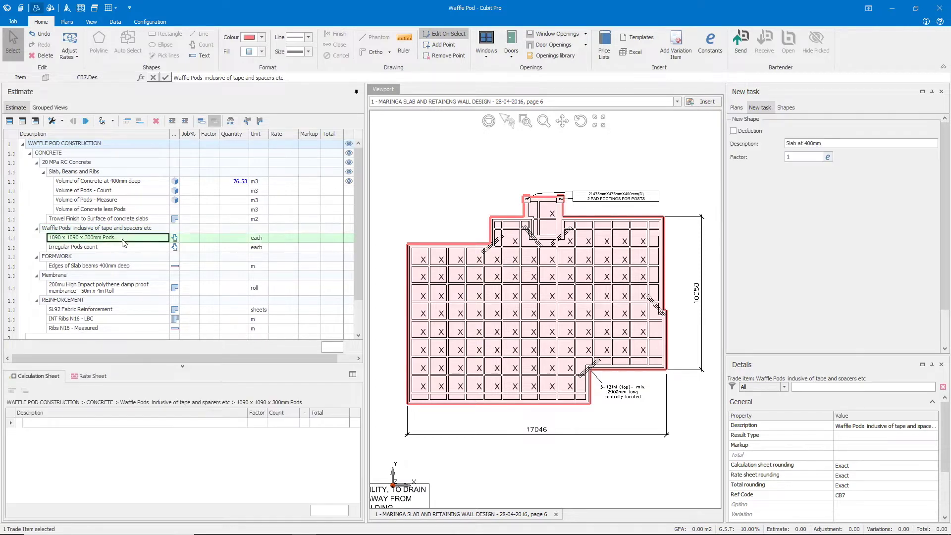
click(173, 239)
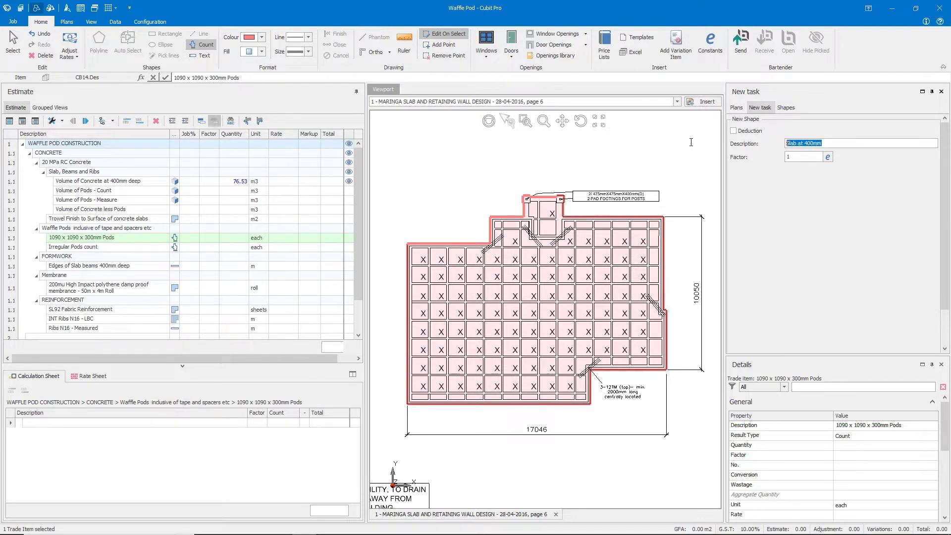
text(Full Pods)
click(419, 384)
key(Escape)
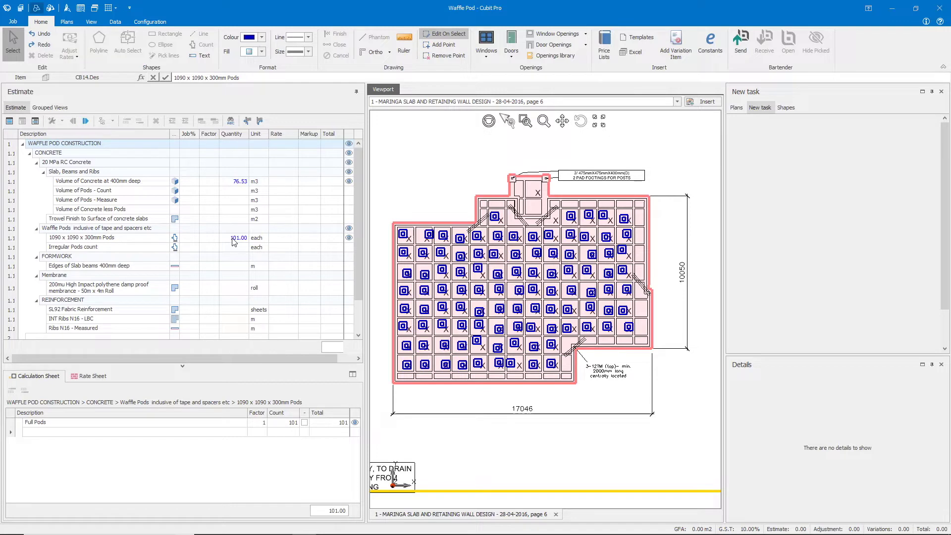
click(76, 193)
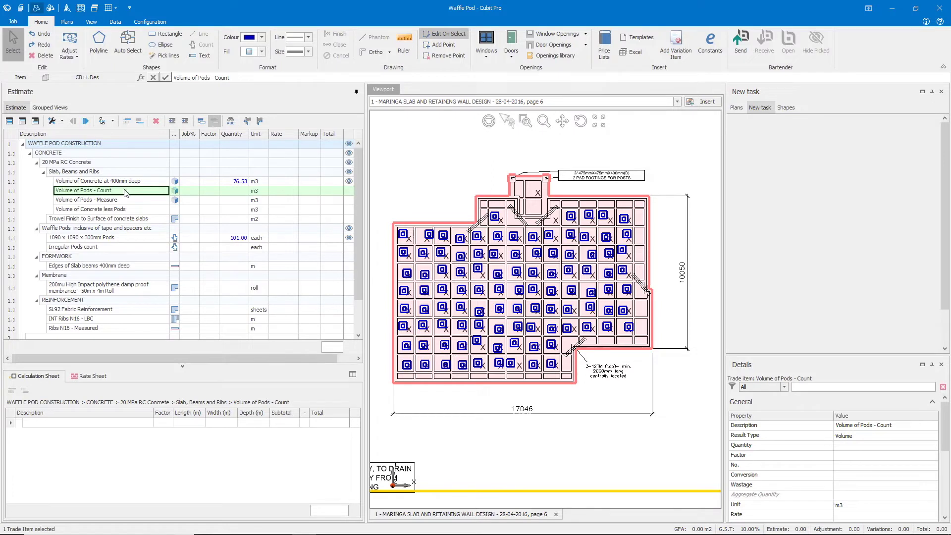
key(Tab)
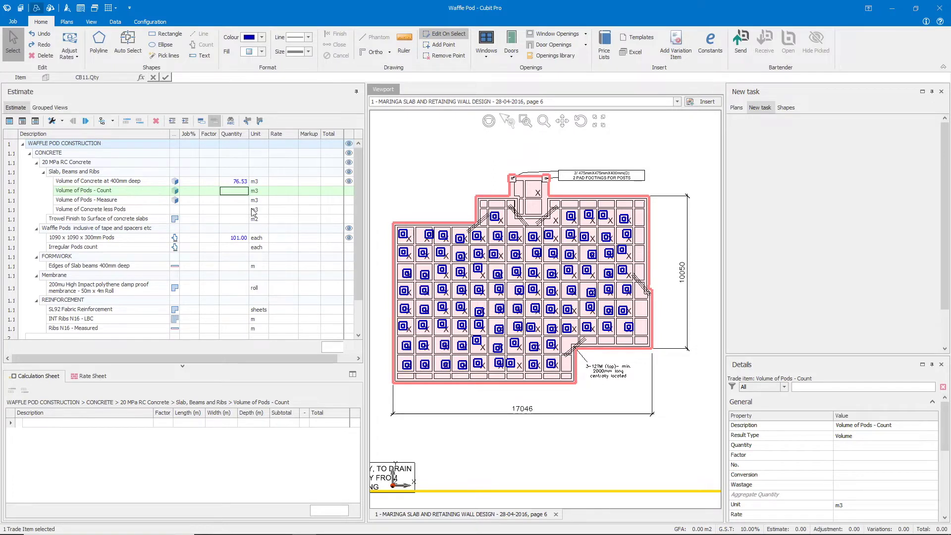
click(240, 239)
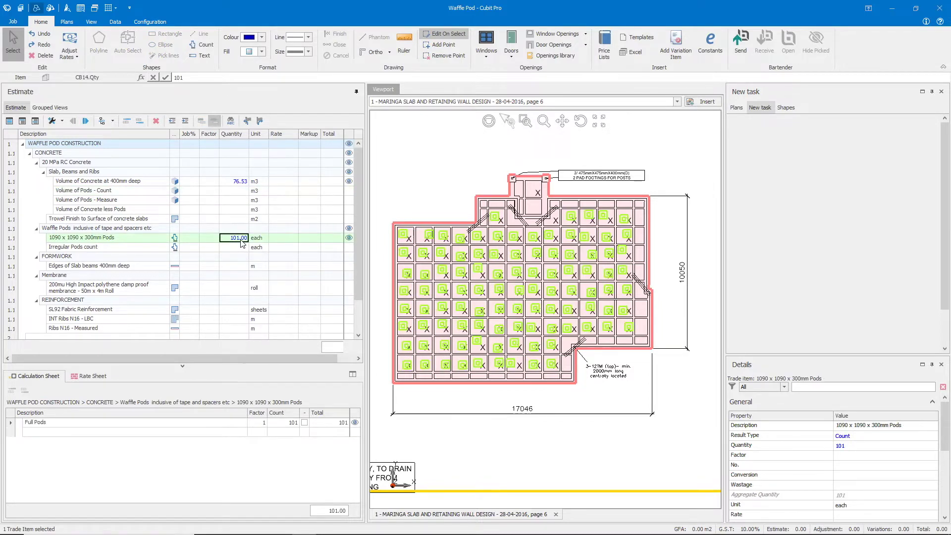
click(103, 78)
click(229, 193)
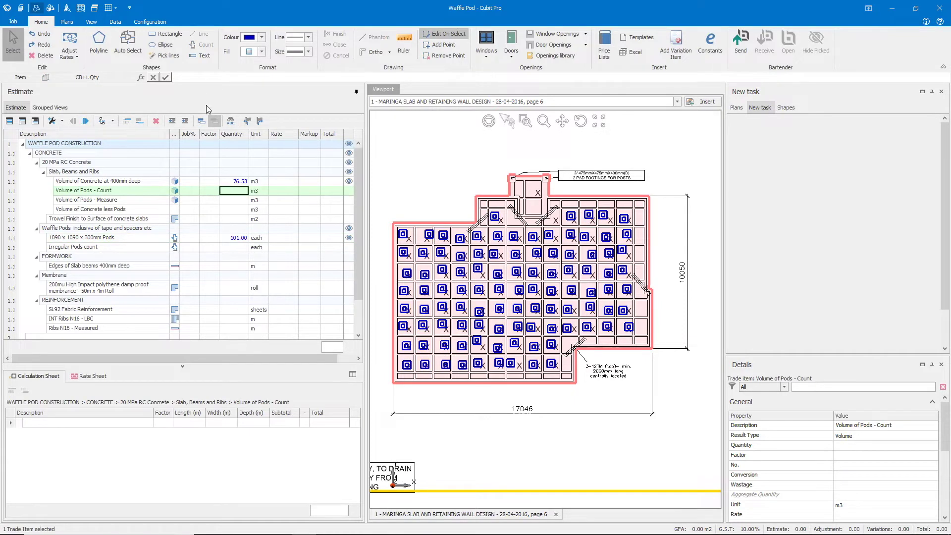
click(195, 79)
key(ctrl+v)
key(Return)
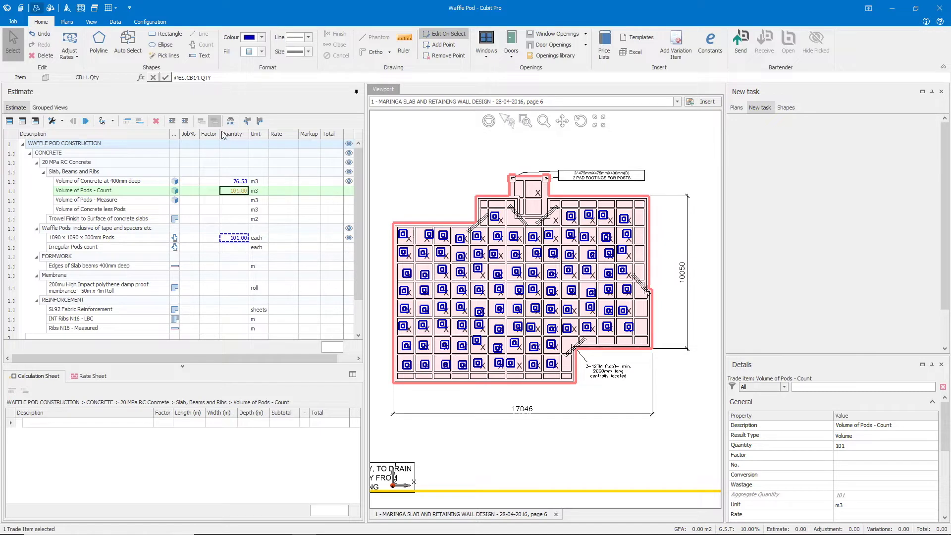
Extend the Volume of Pods - Count quantity formula with *1.09*1.09*0.3 to convert the pod count into a volume
click(226, 75)
text(*1.09*1.09*0.3)
key(Return)
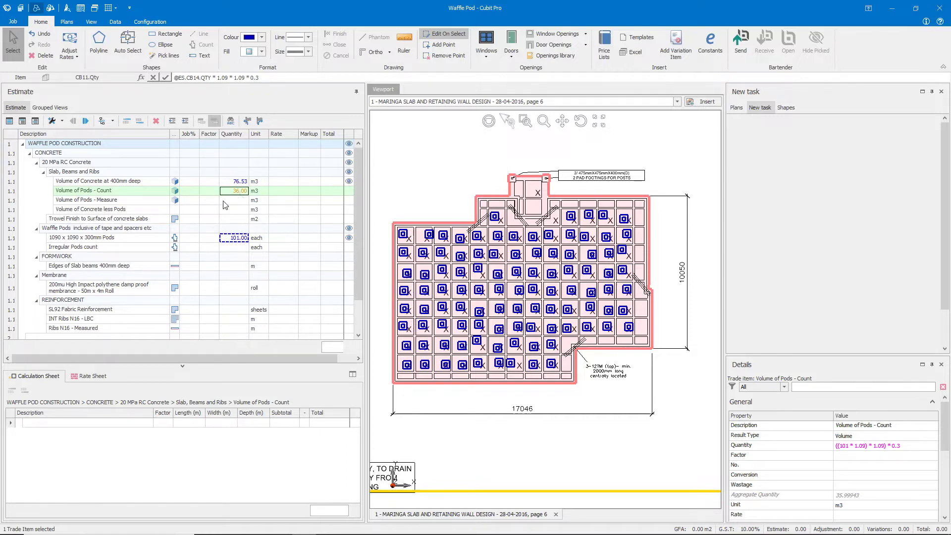
click(73, 212)
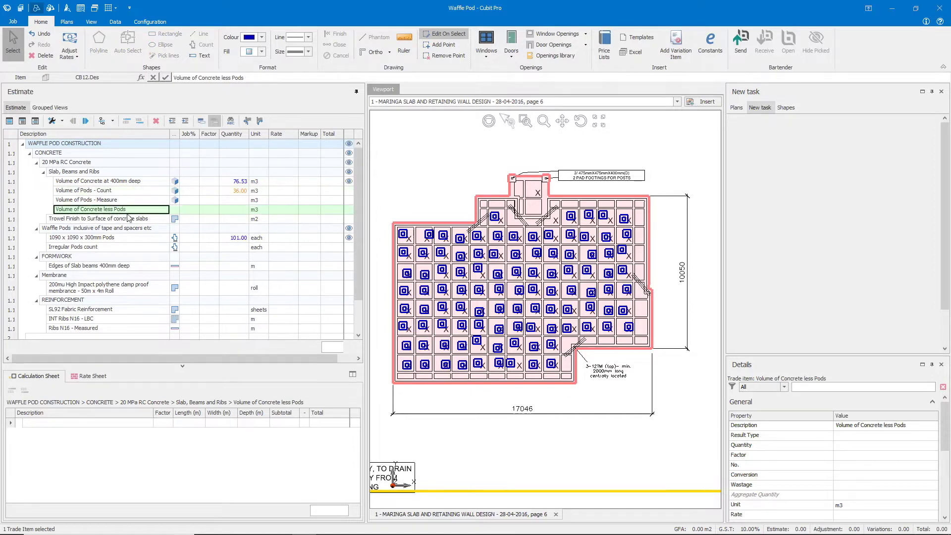
click(236, 212)
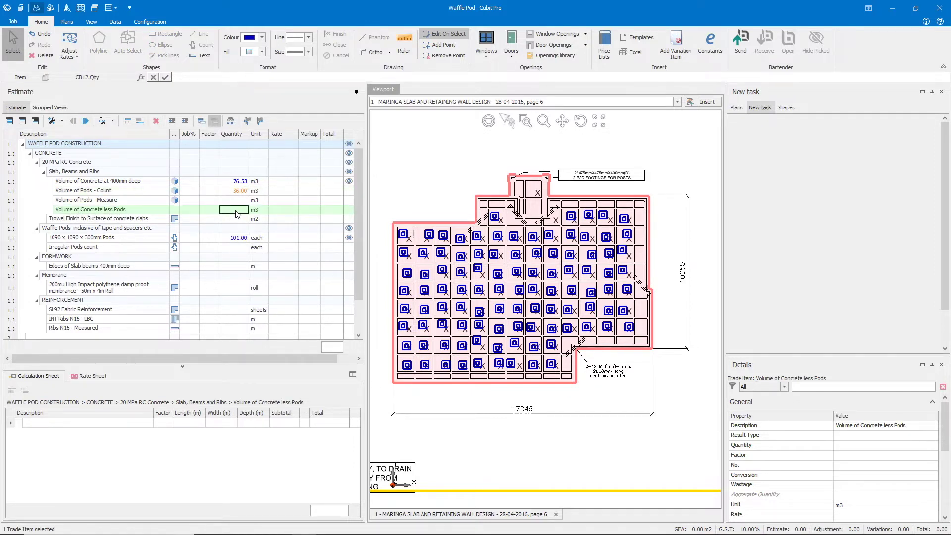
click(239, 182)
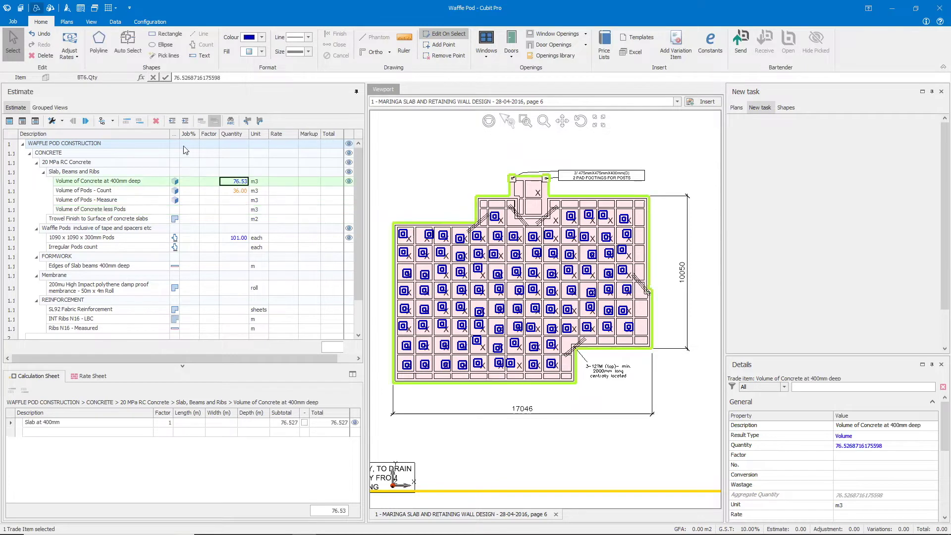
click(103, 78)
click(237, 210)
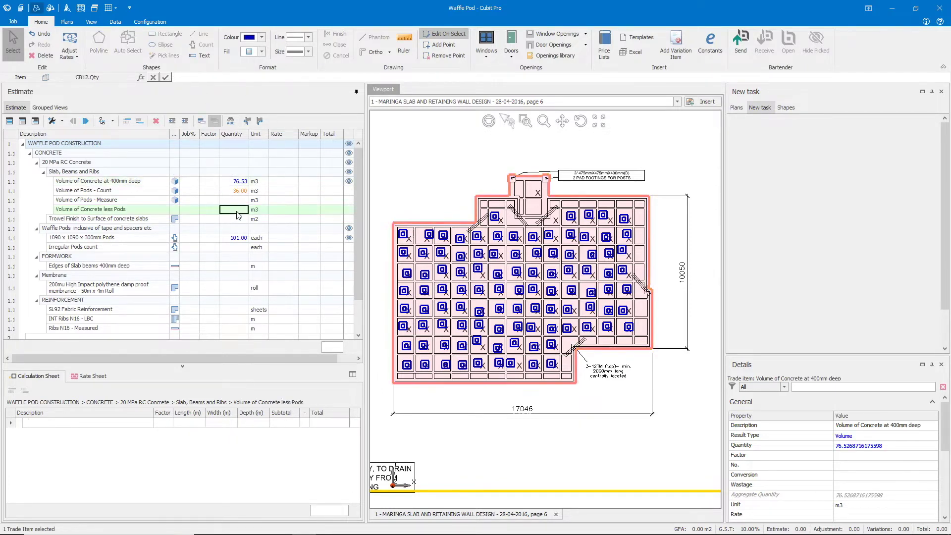
key(ctrl+v)
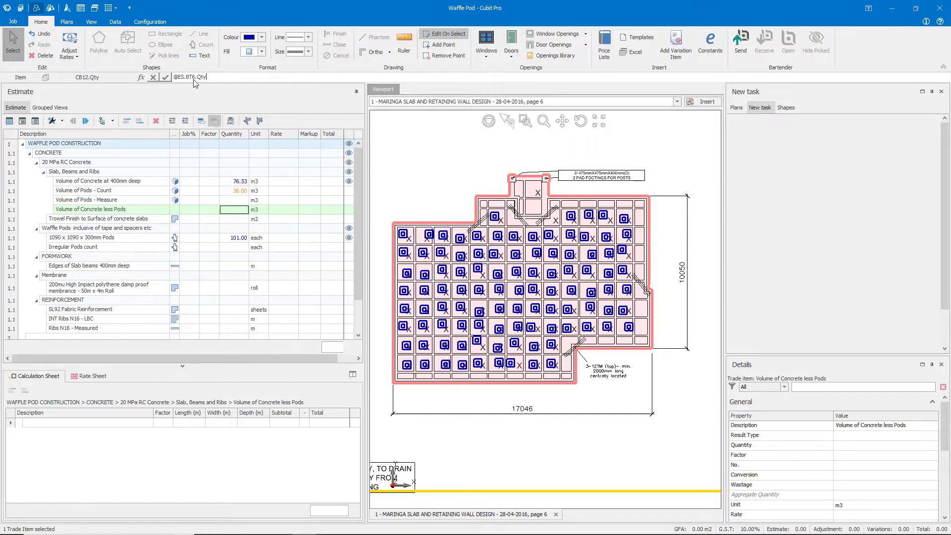
click(240, 190)
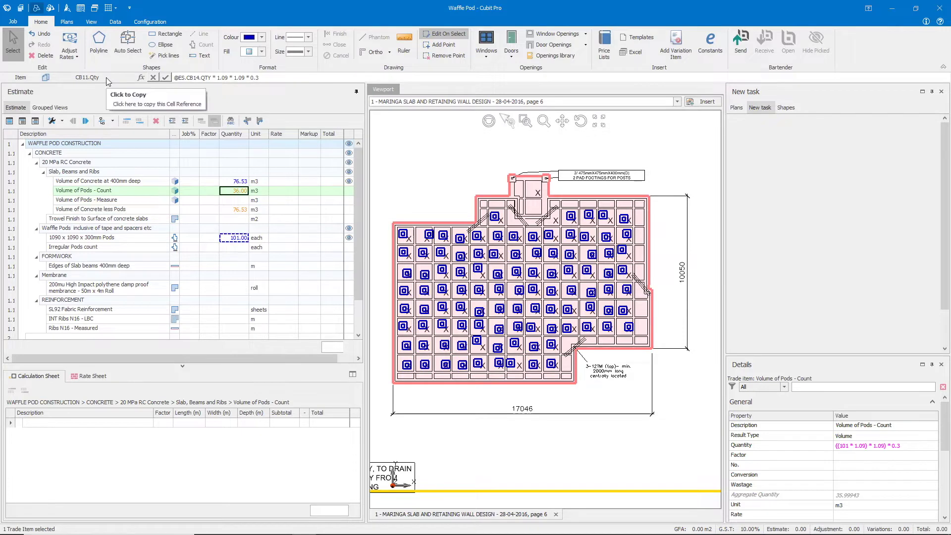
click(240, 210)
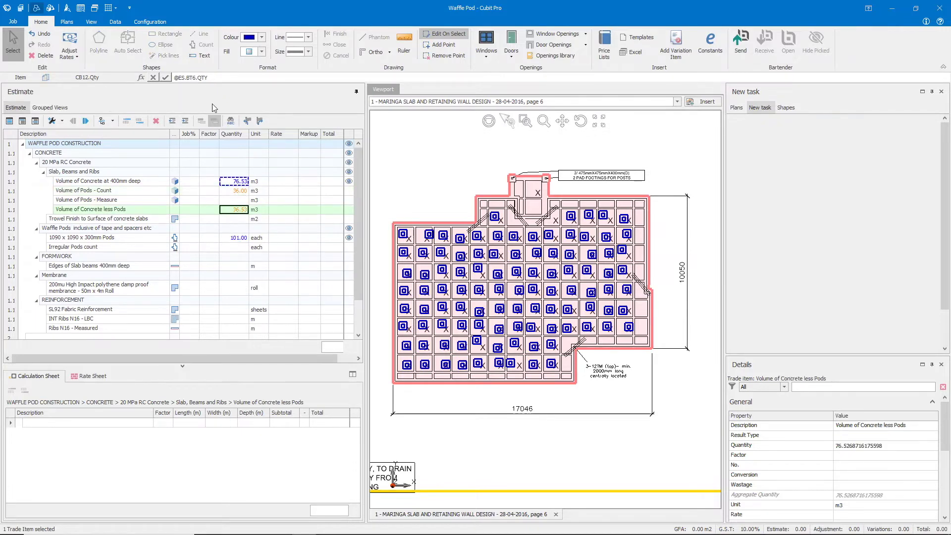
click(224, 77)
text(- @ES.CB11.QTY)
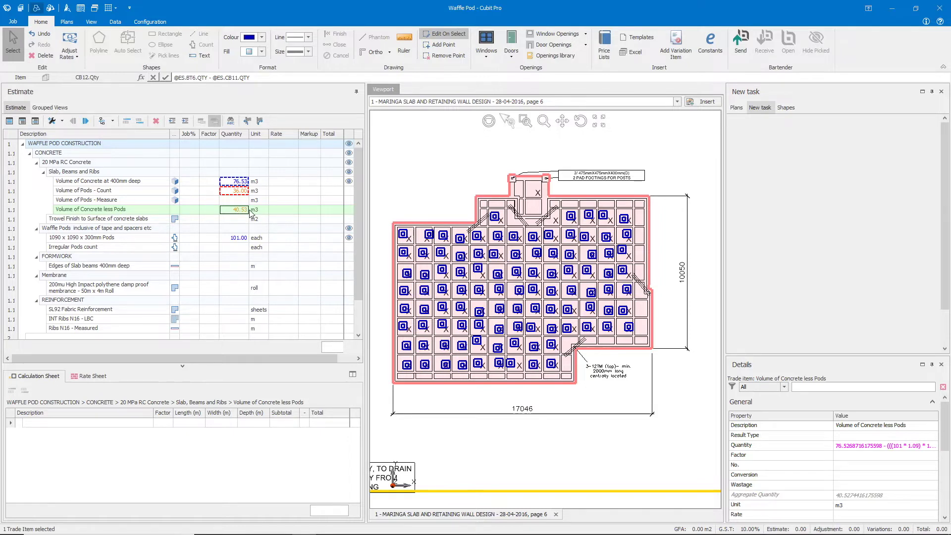
Set up a rectangle measurement for Volume of Pods - Measure with the description Incomplete Pods and a volume depth of 300 mm
click(240, 200)
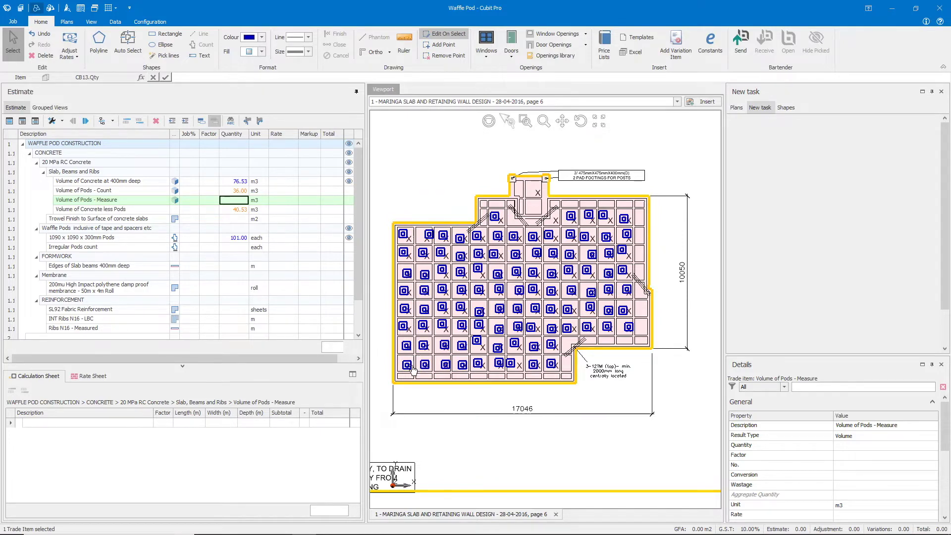
scroll(415, 367, up, 3)
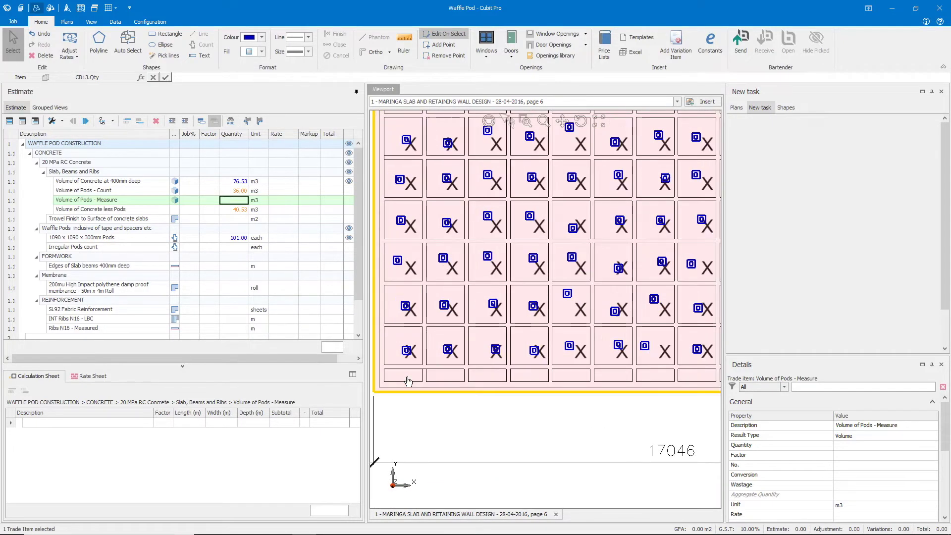
scroll(408, 381, up, 1)
scroll(433, 374, up, 1)
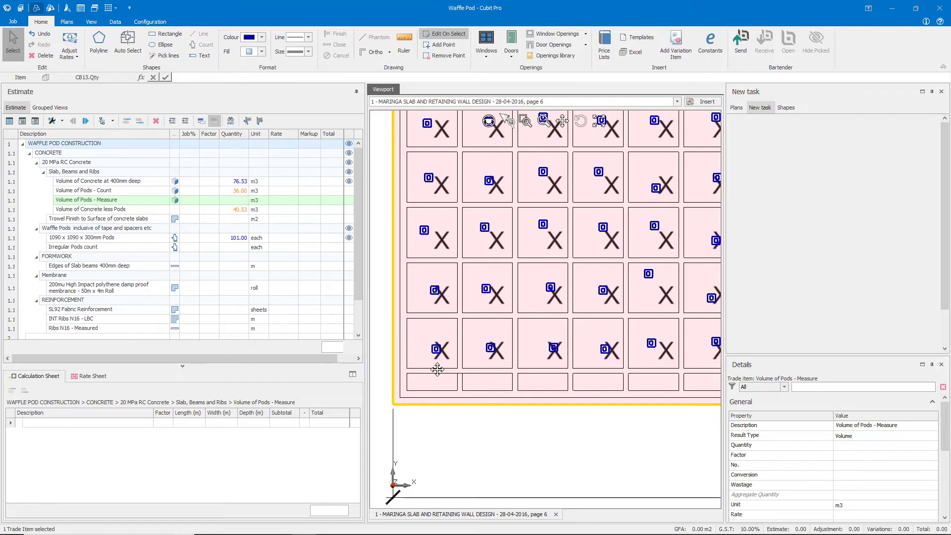
click(100, 52)
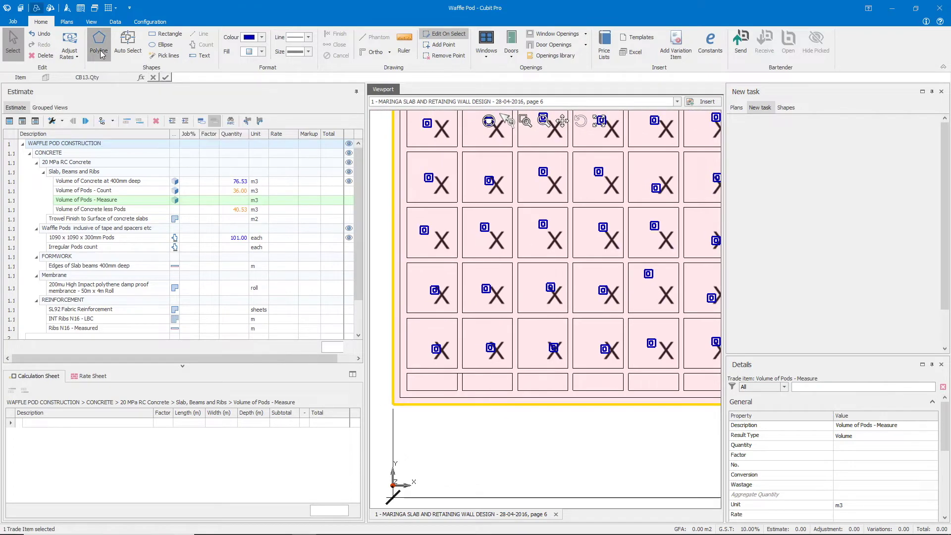
click(151, 34)
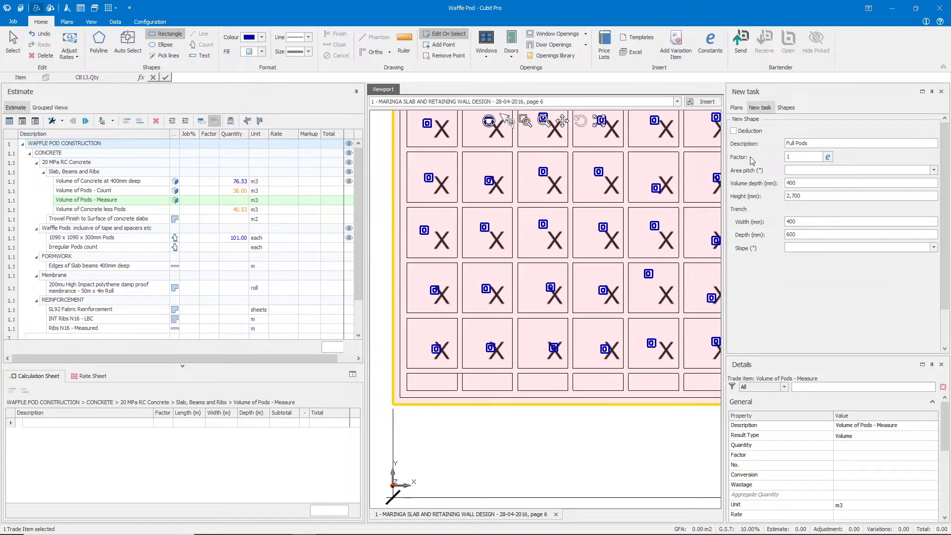
click(799, 143)
text(Incomplete Pods)
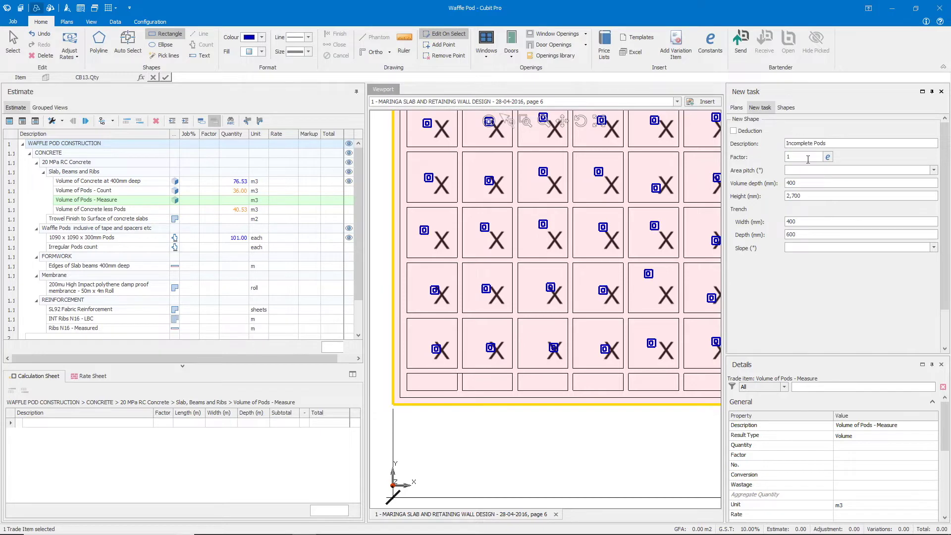
double_click(800, 181)
text(300)
Trace rectangles over the incomplete pods around the slab edges, beginning at the lower-left corner of the plan
click(406, 372)
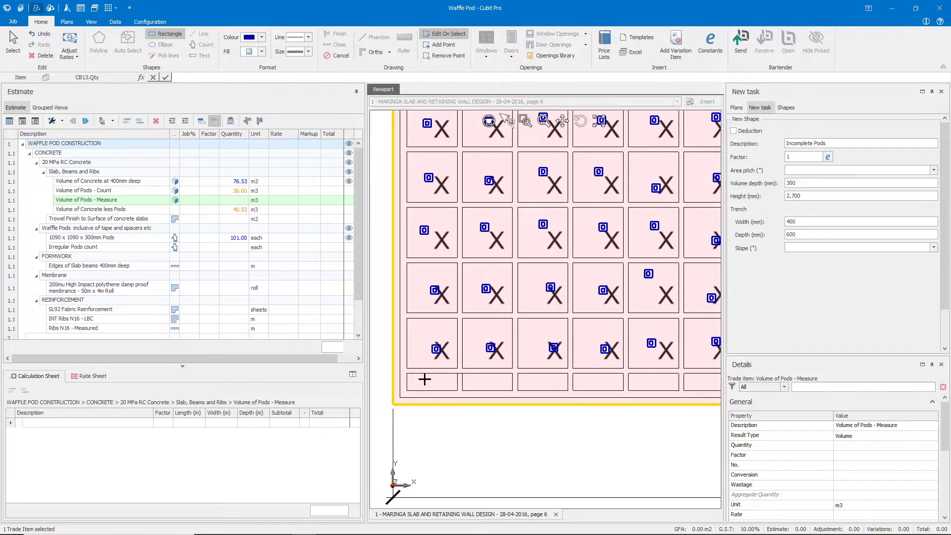
click(457, 390)
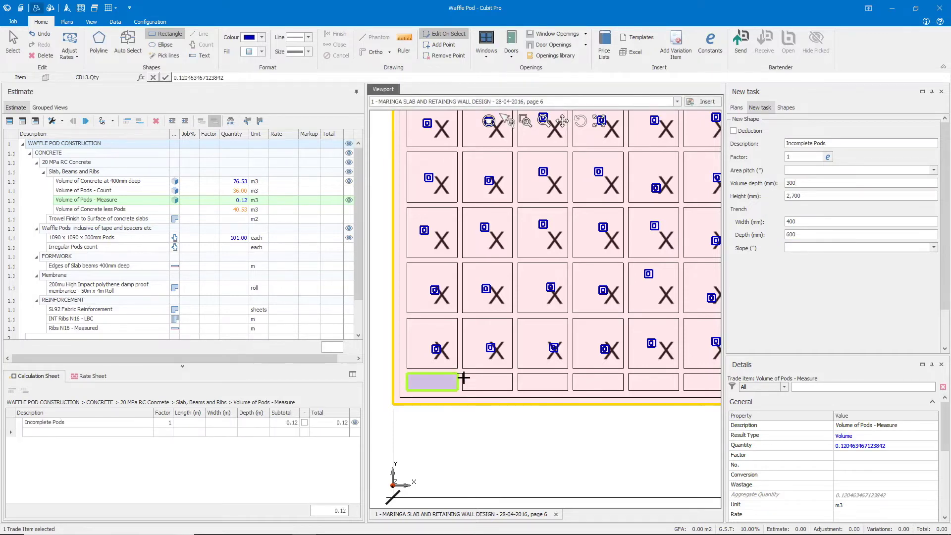
click(462, 373)
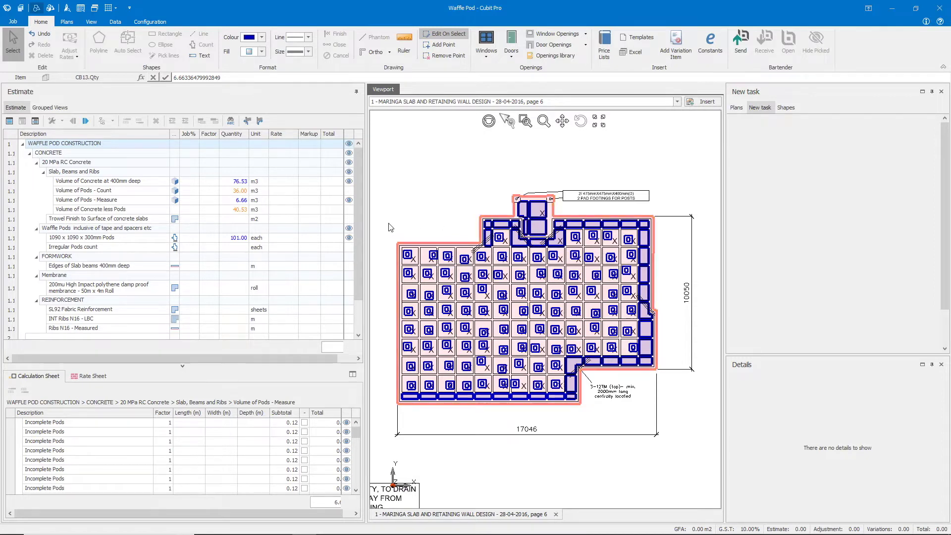
click(234, 201)
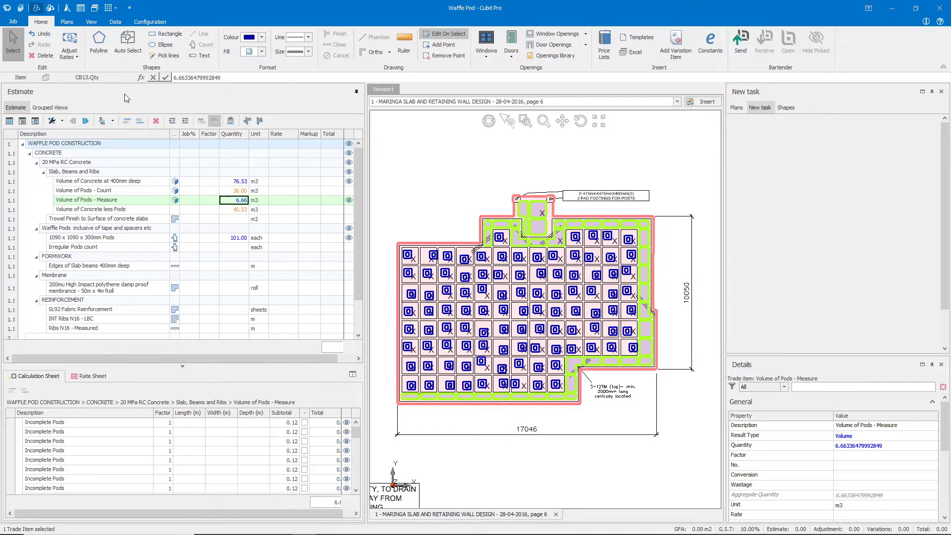
click(238, 210)
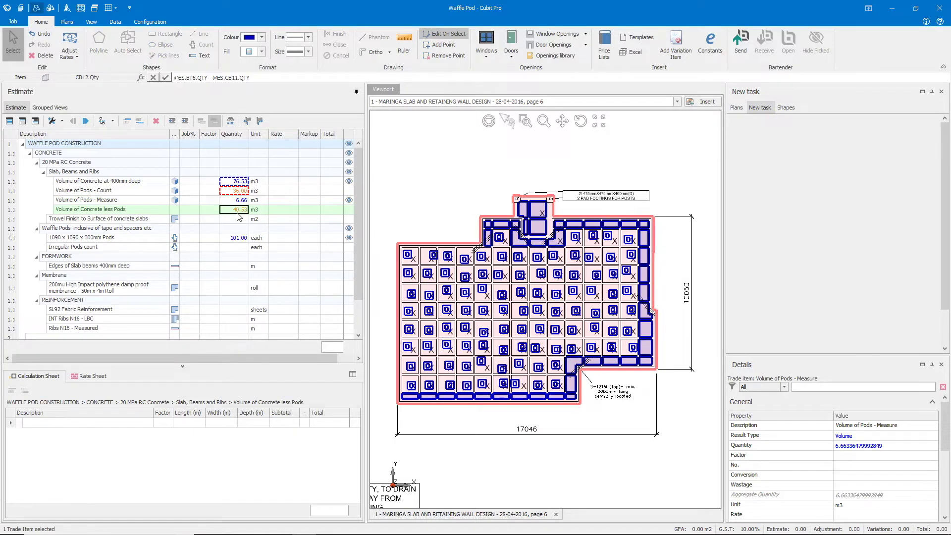
click(272, 76)
click(272, 76)
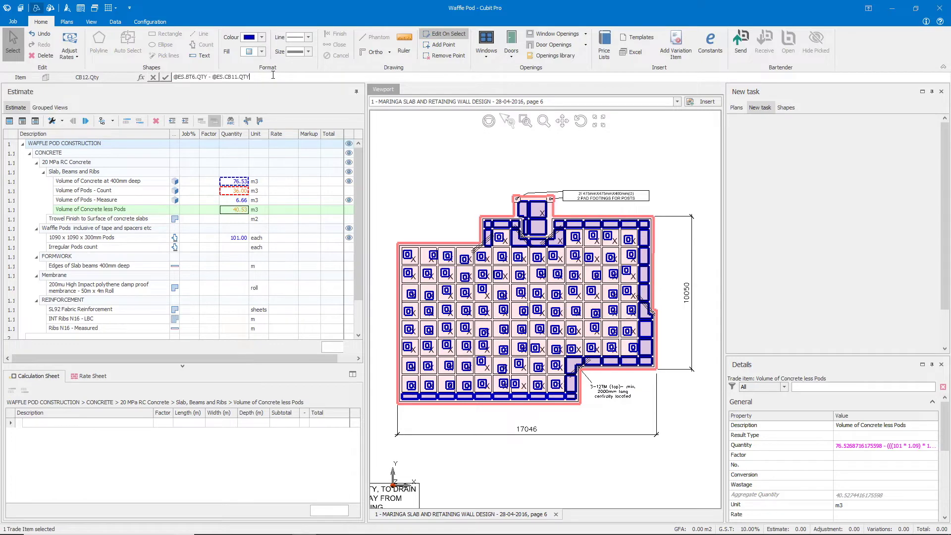
text(- @ES.CB13.QTY)
key(Return)
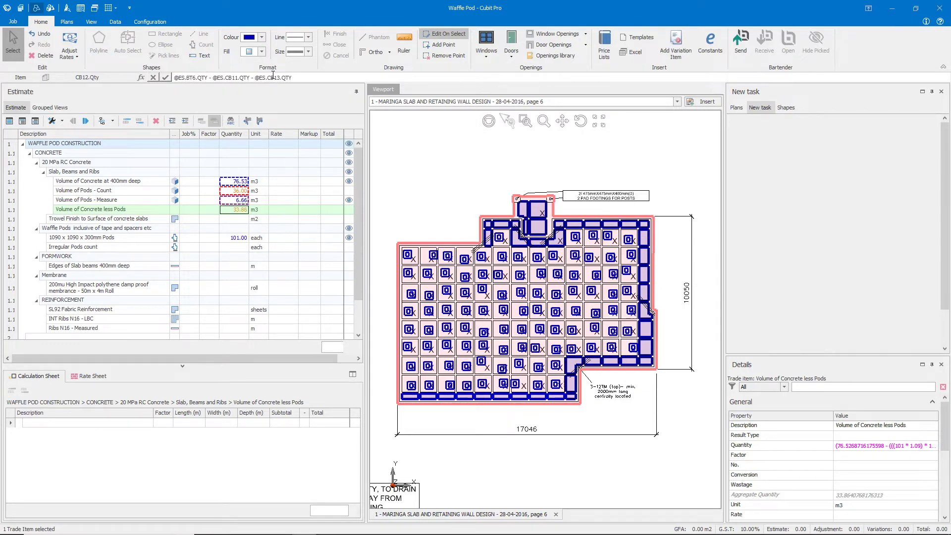
Review the full slab, counted pod and measured pod items that feed the Volume of Concrete less Pods formula
click(241, 210)
click(138, 182)
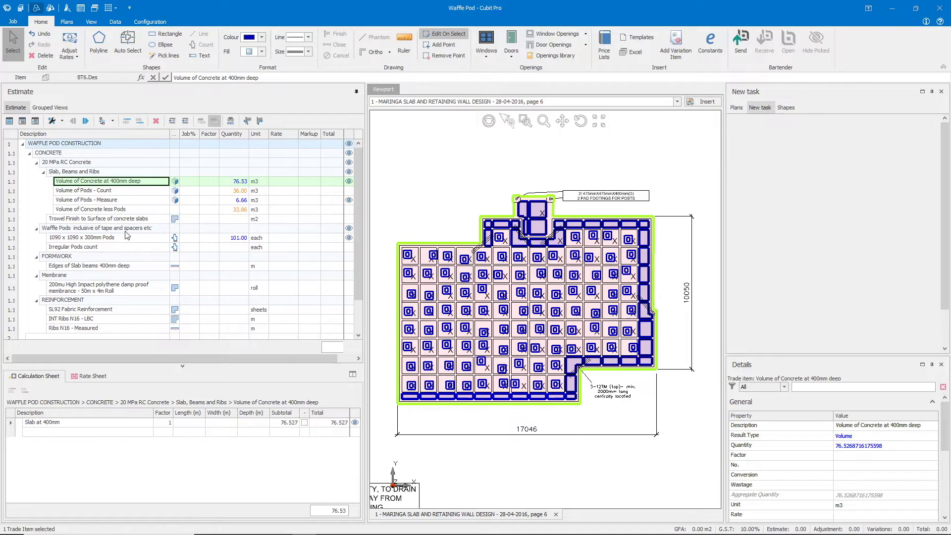
click(119, 193)
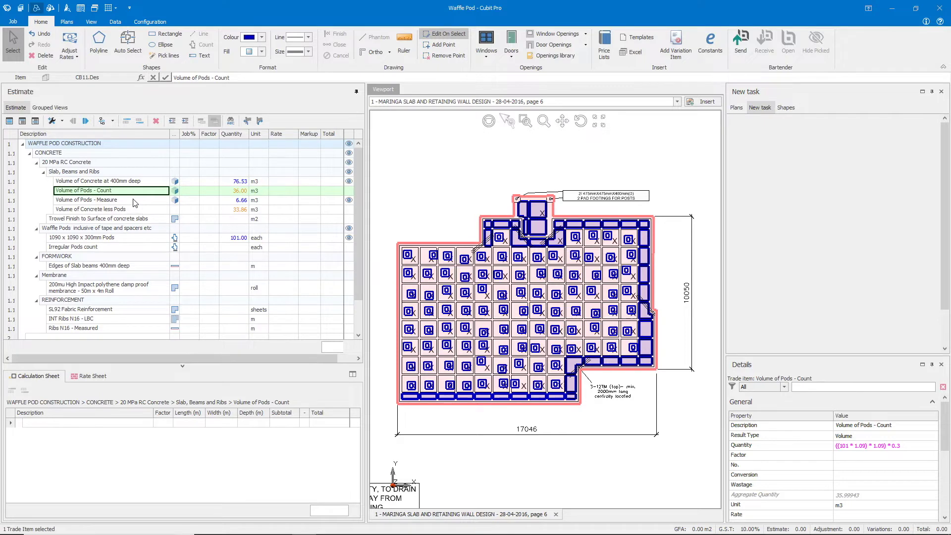
click(134, 200)
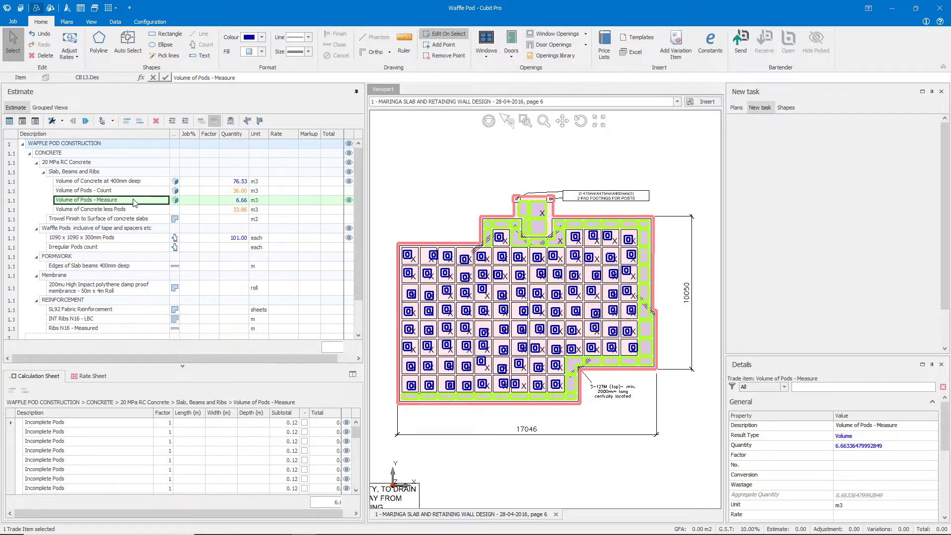
click(240, 209)
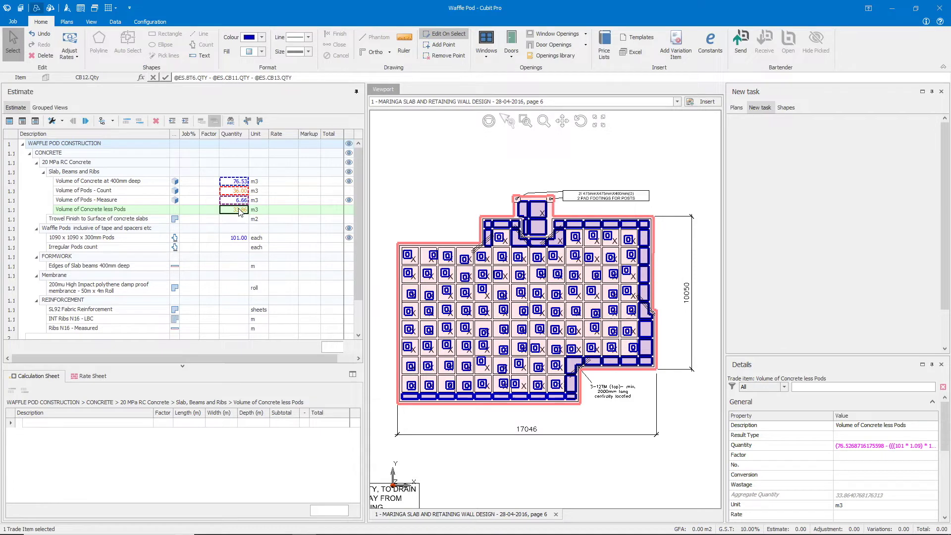
Assign the Slab at 400mm shape to the trowel finish, 400 mm slab beam edges and polythene damp proof membrane quantities
click(159, 218)
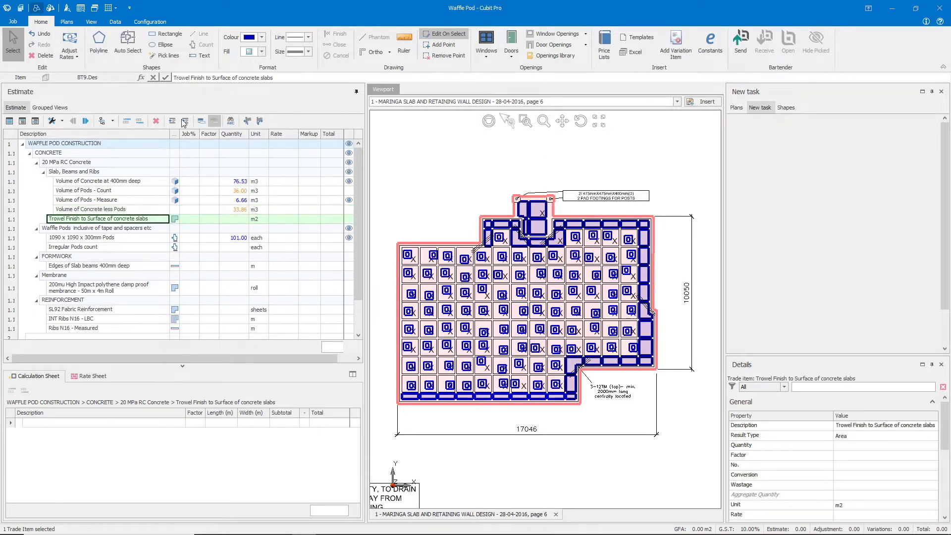
drag(429, 247, 237, 224)
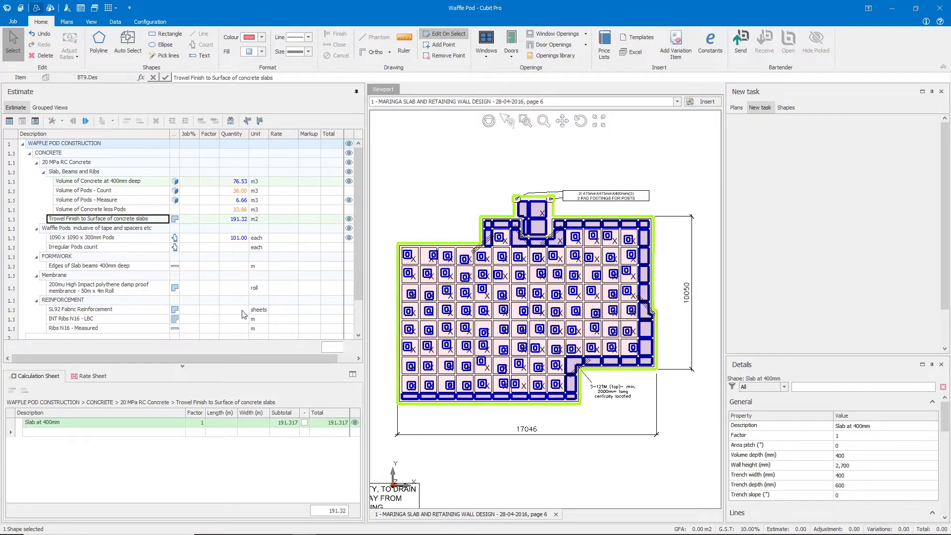
drag(450, 246, 243, 270)
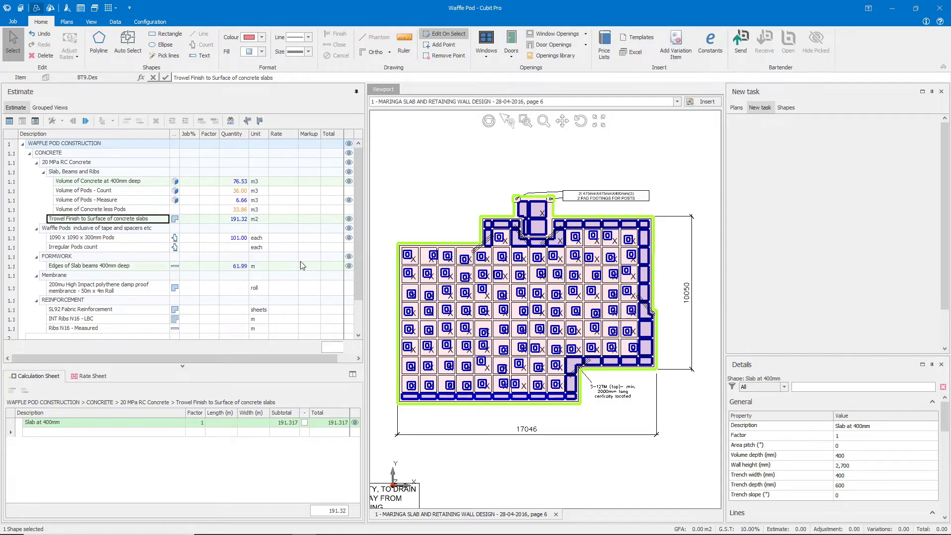
drag(441, 247, 232, 290)
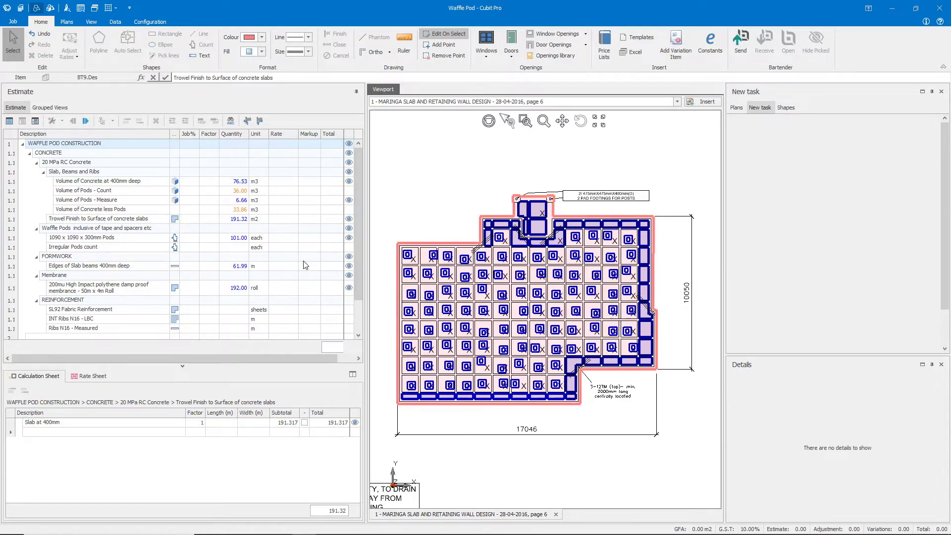
Set the factor of the membrane's Slab at 400mm result to 1/(50*4) to convert the area into rolls
click(149, 288)
click(234, 291)
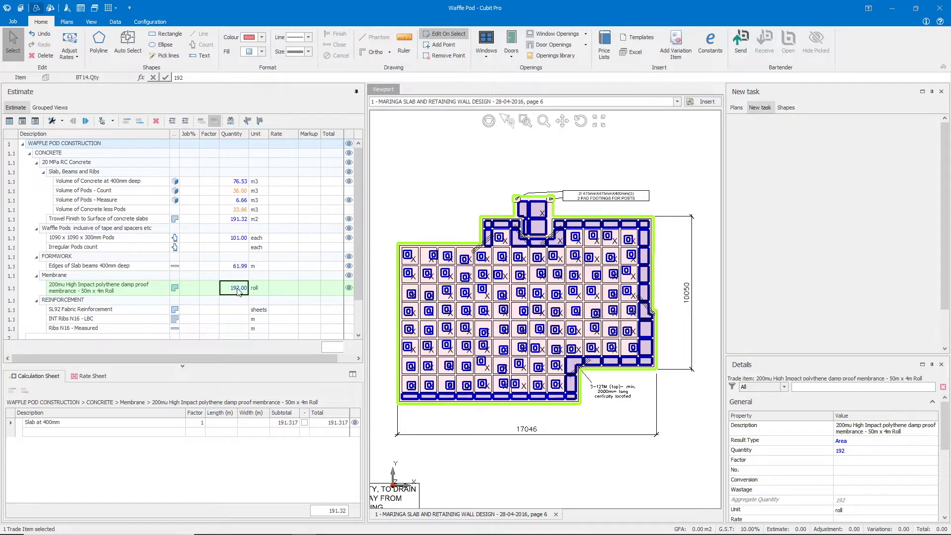
click(187, 424)
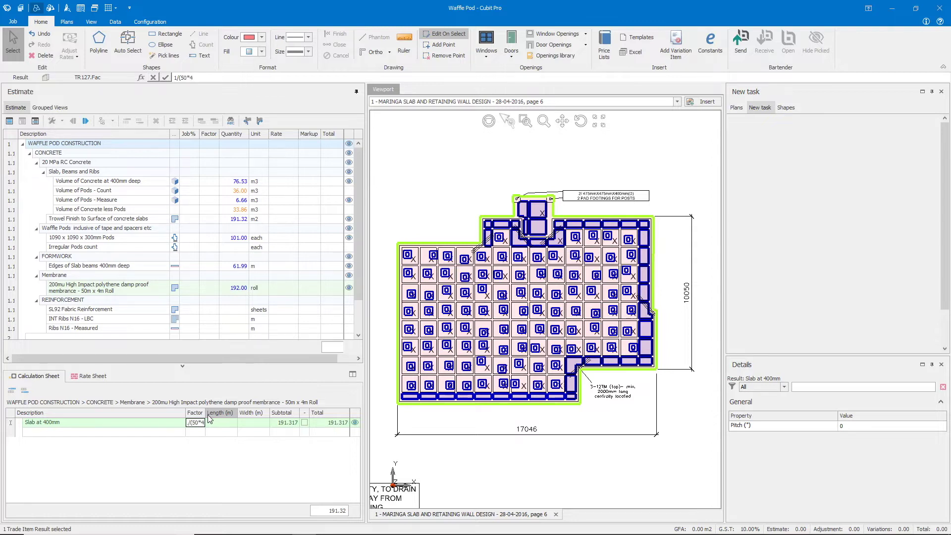
key(Return)
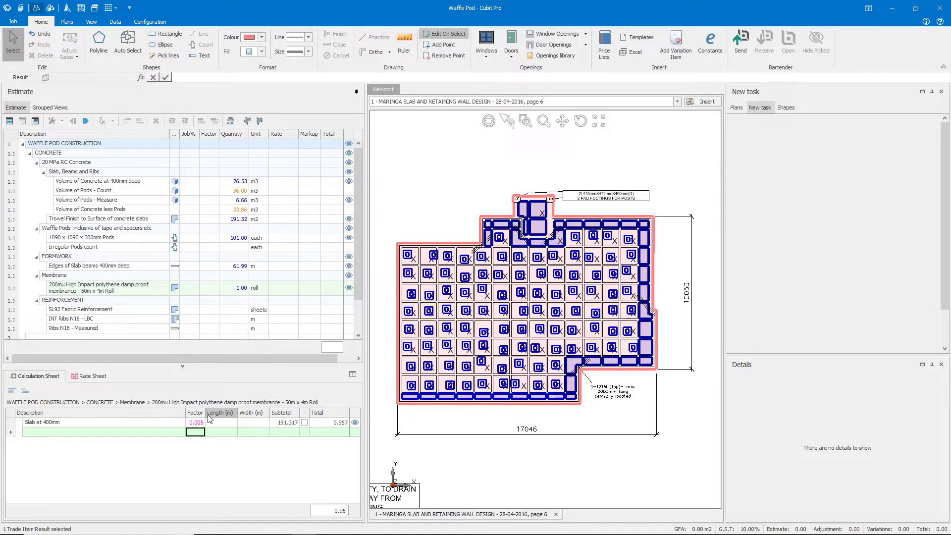
click(238, 292)
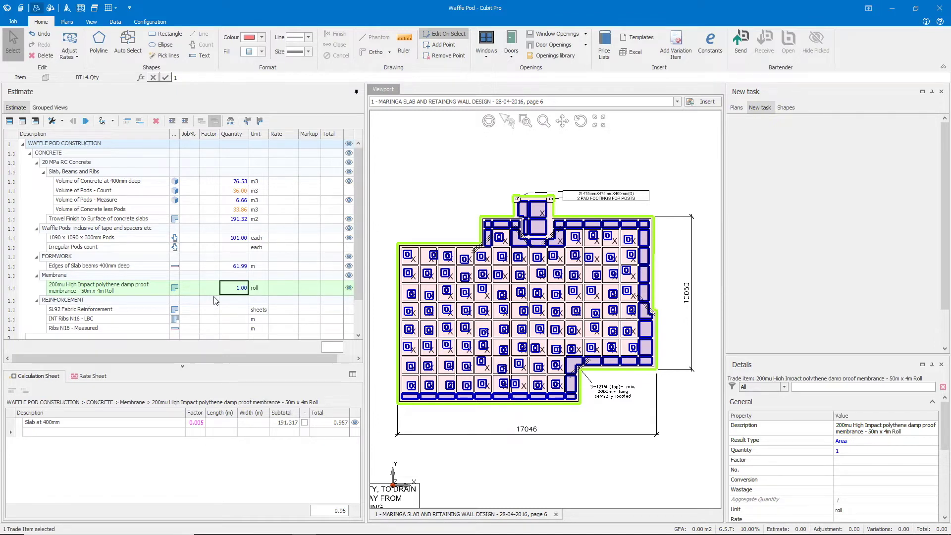
Hide the full and incomplete pod shapes on the plan, and check the reinforcement notes in the waffle slab schedule image in Photos
click(398, 225)
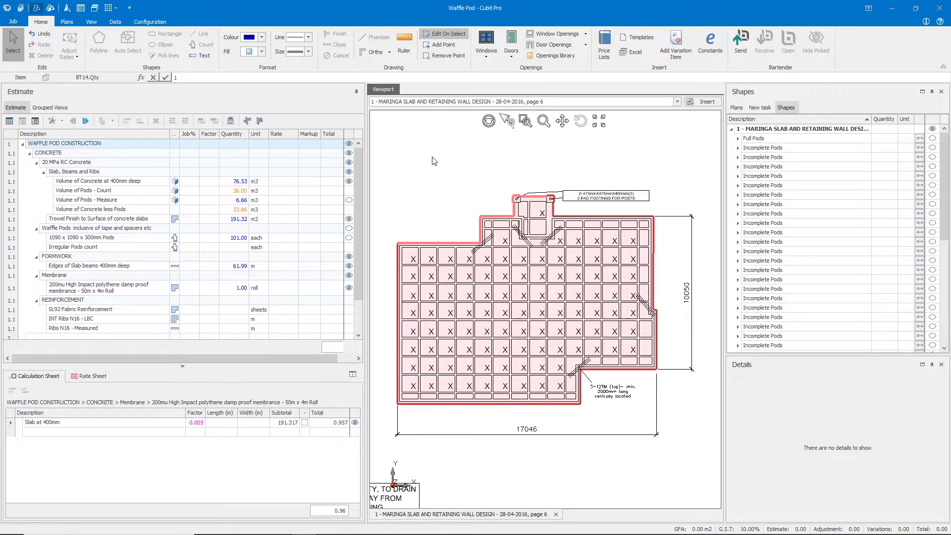
key(alt+Tab)
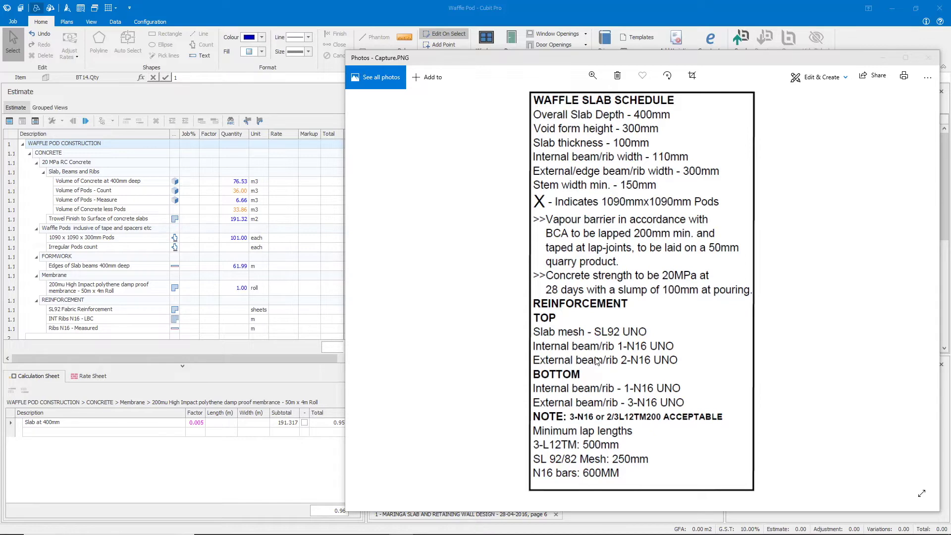
key(alt+Tab)
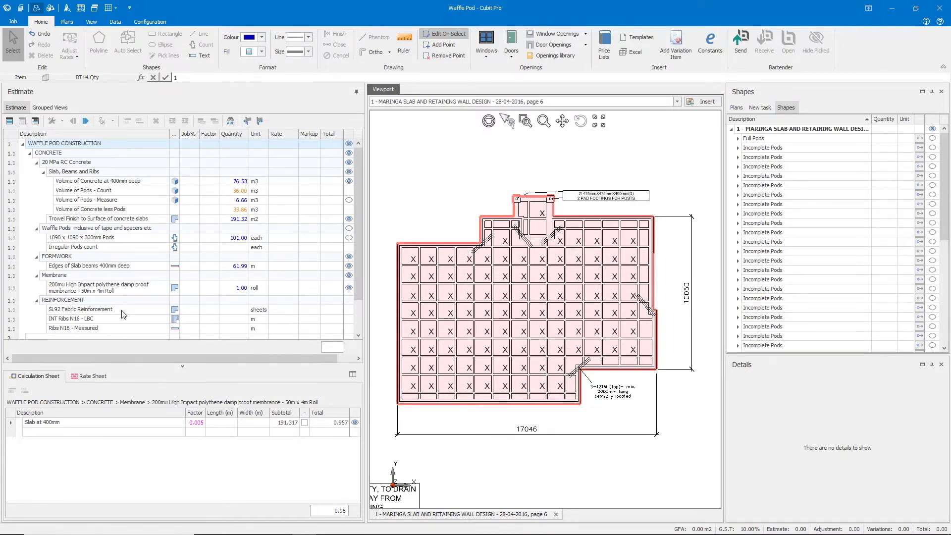
Assign the Slab at 400mm shape to the SL92 Fabric Reinforcement quantity
click(123, 312)
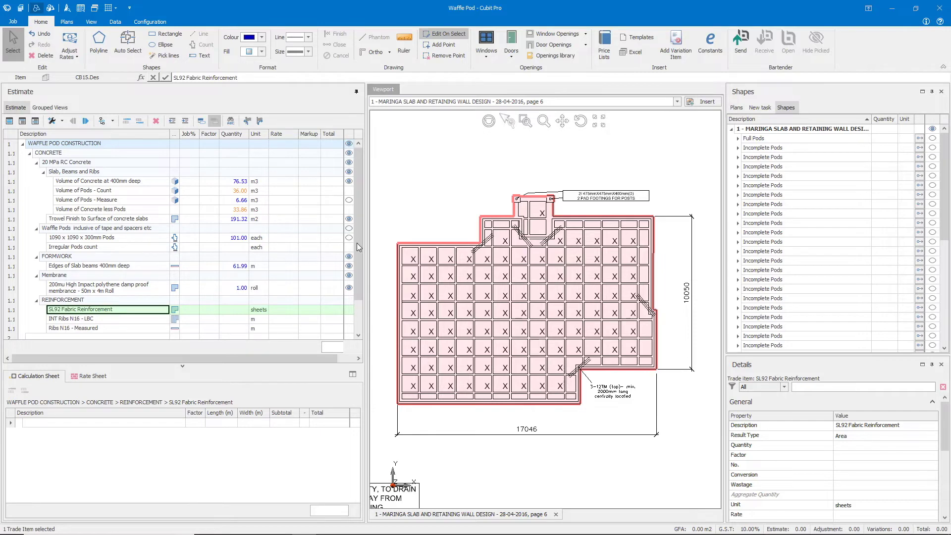
click(500, 220)
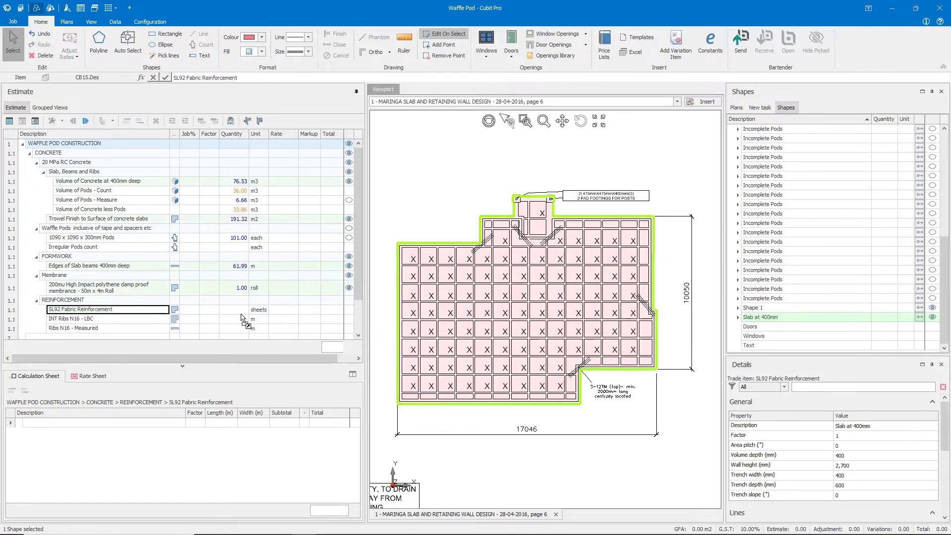
drag(235, 310, 236, 311)
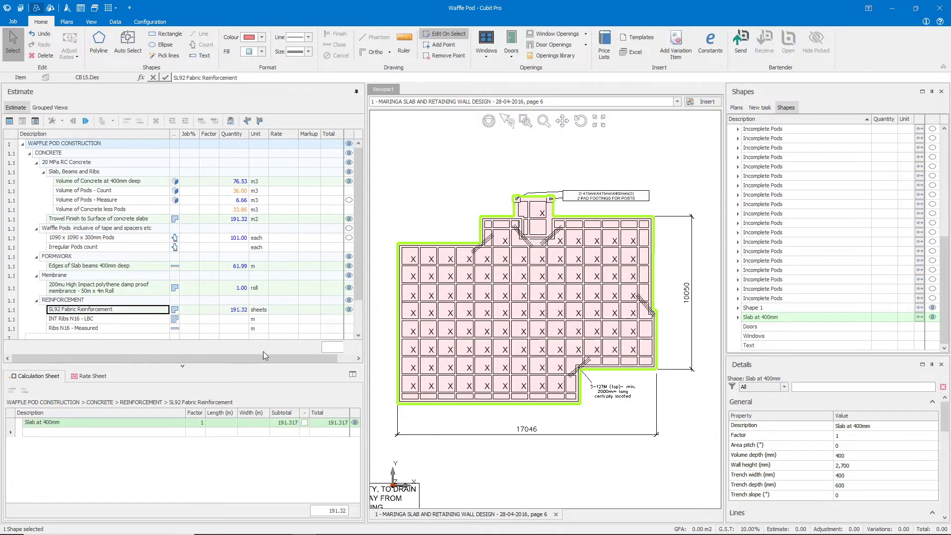
Set the factor of the SL92 Fabric Reinforcement's slab result to 1/(2.4*6) to convert the area into sheets
click(237, 310)
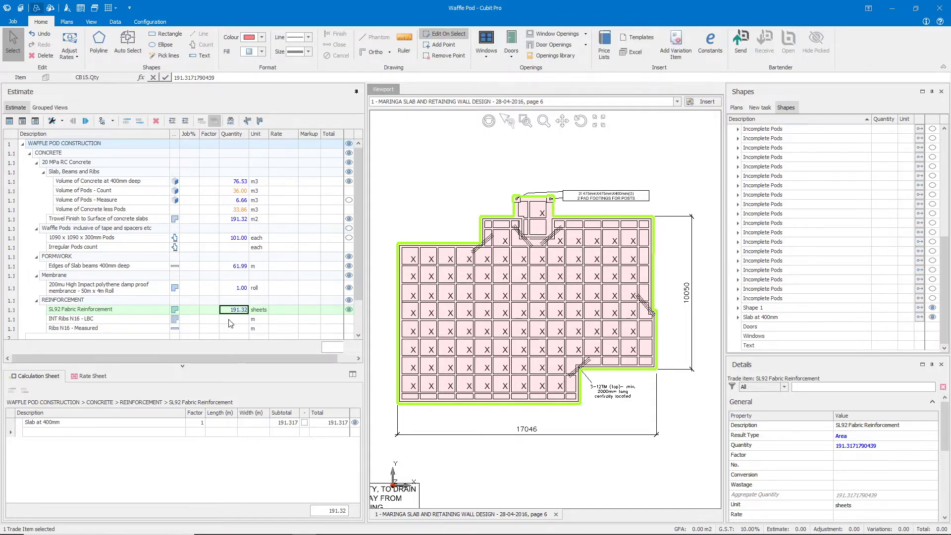
click(201, 425)
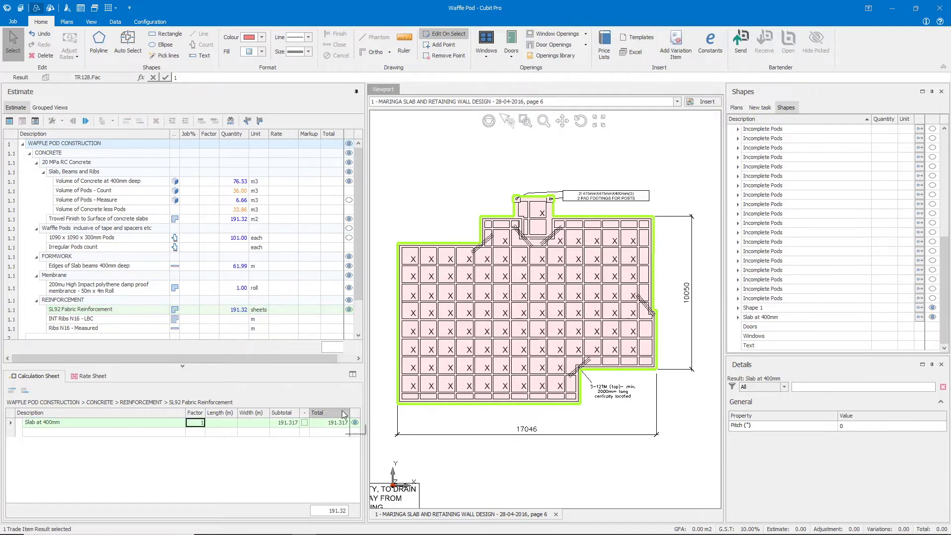
text(/(2.4*6))
key(Return)
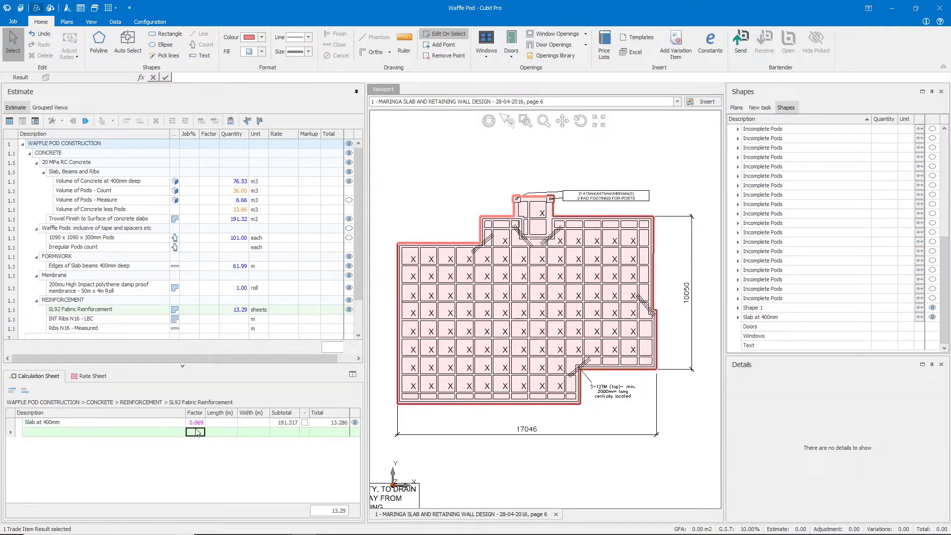
click(238, 310)
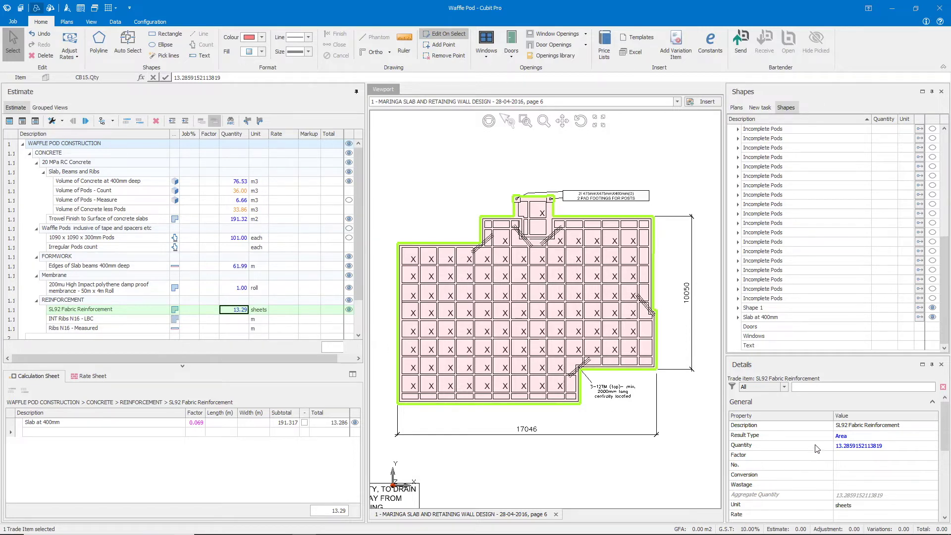
Set the calculation sheet rounding of the SL92 Fabric Reinforcement item to Up
scroll(823, 439, down, 2)
scroll(823, 439, down, 2)
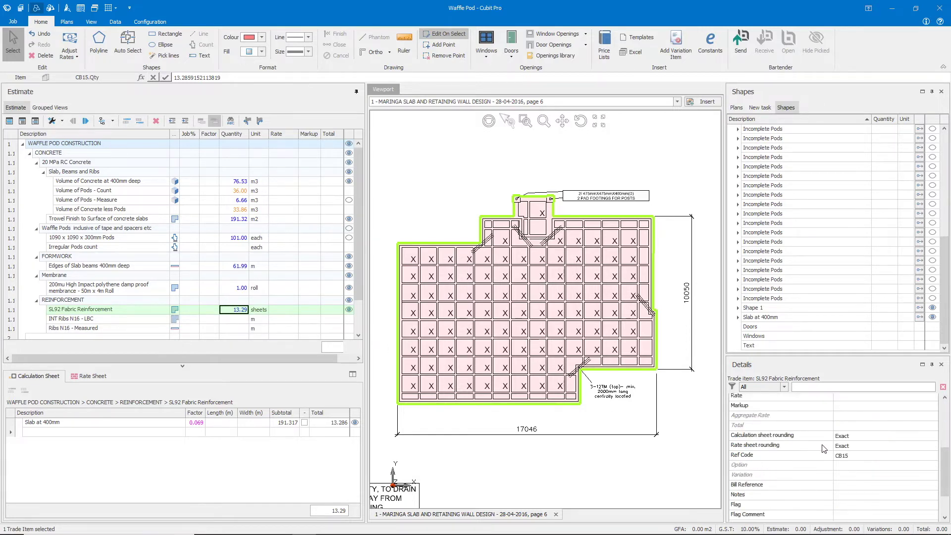
click(849, 437)
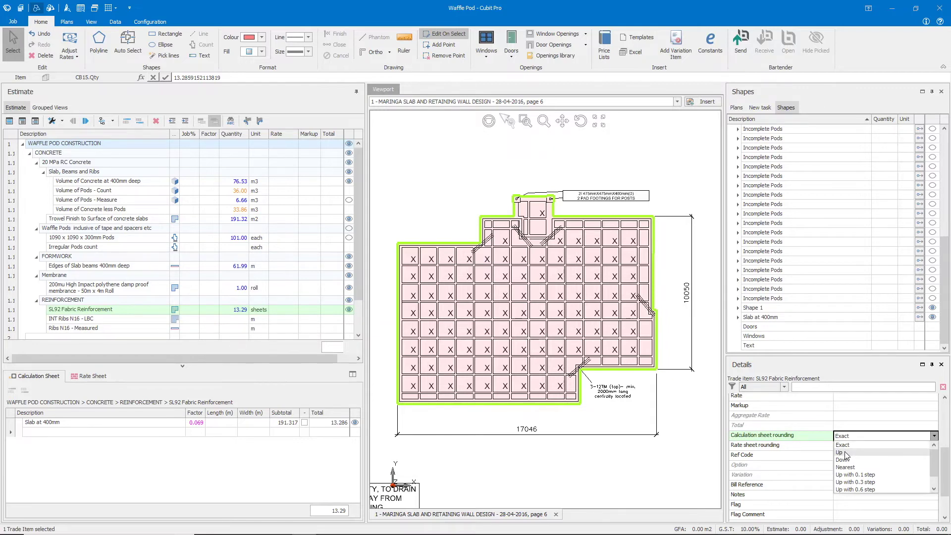
click(841, 452)
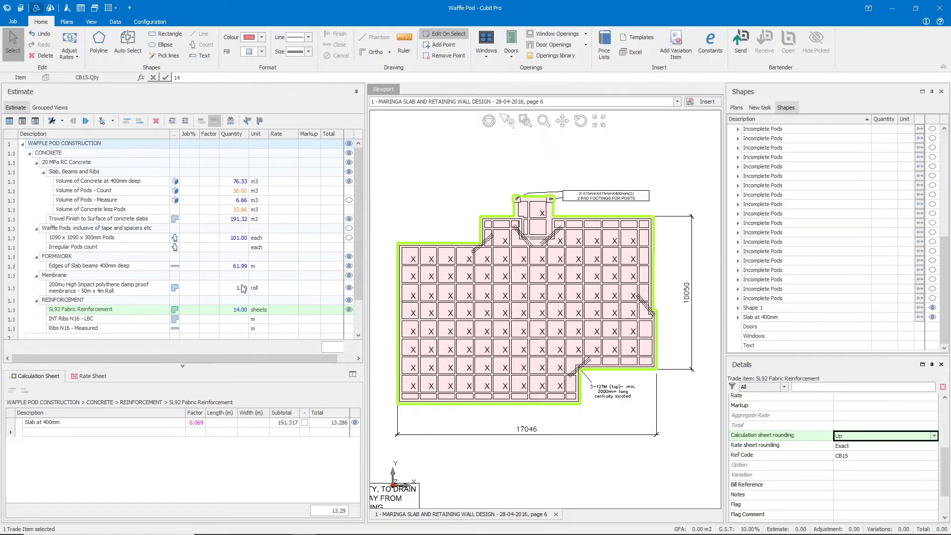
click(243, 309)
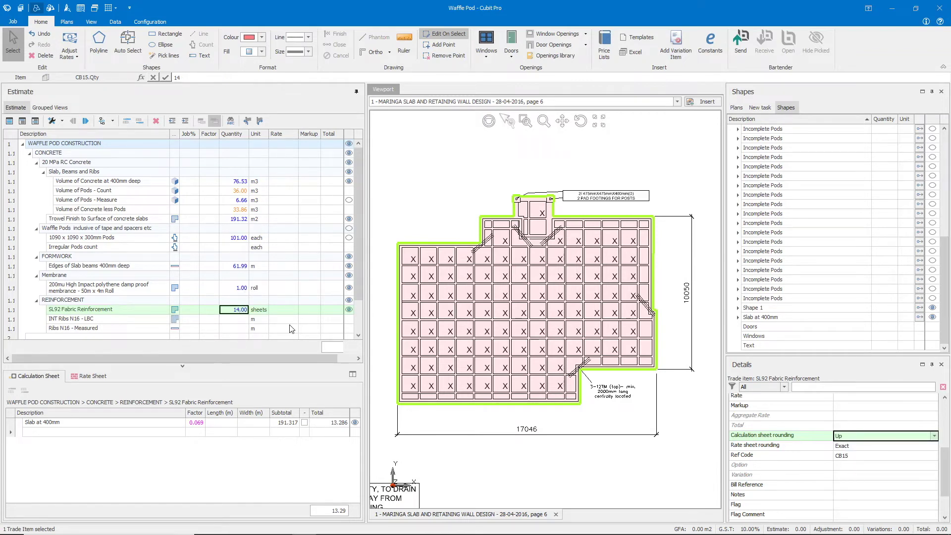
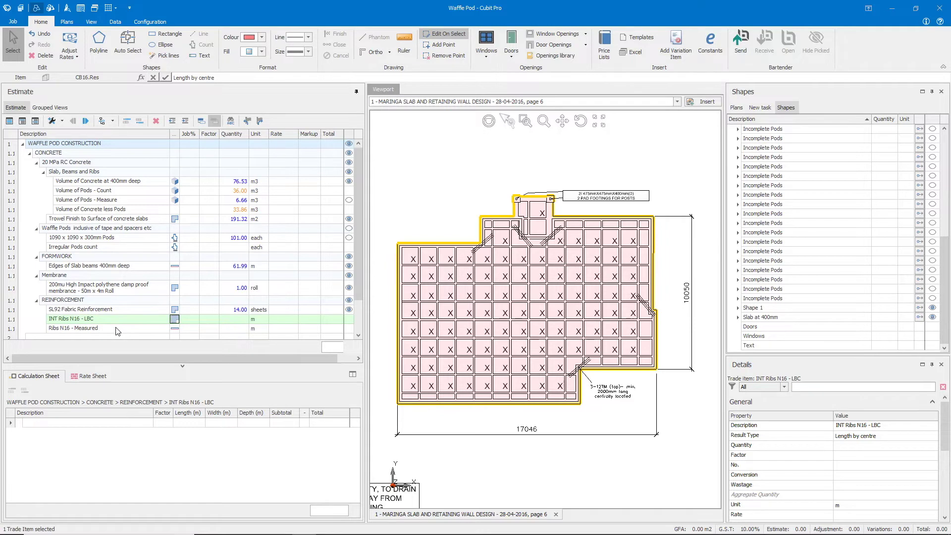
Start a polyline for INT Ribs N16 - LBC with parallel 1200 mm spacing, tracing the pod grid's upper-left edge to the first inner corner
click(147, 320)
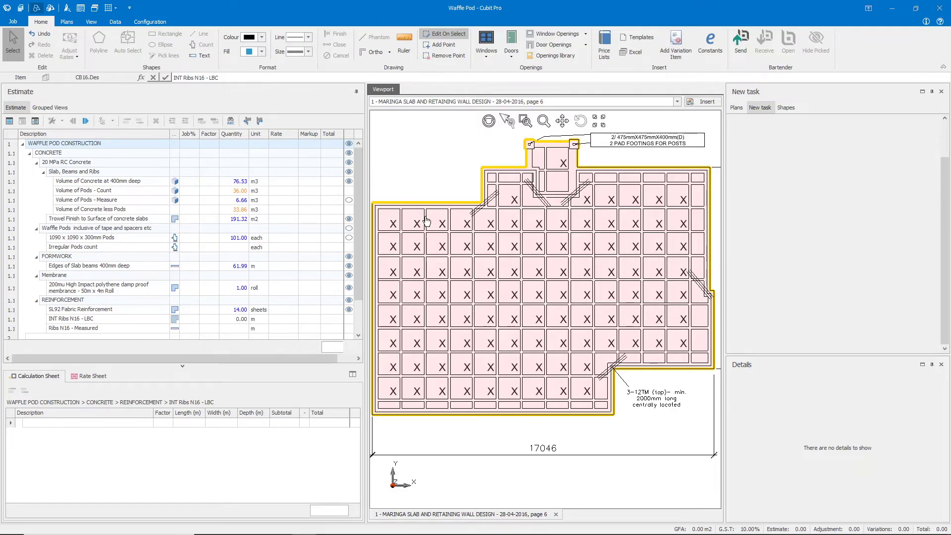
click(109, 318)
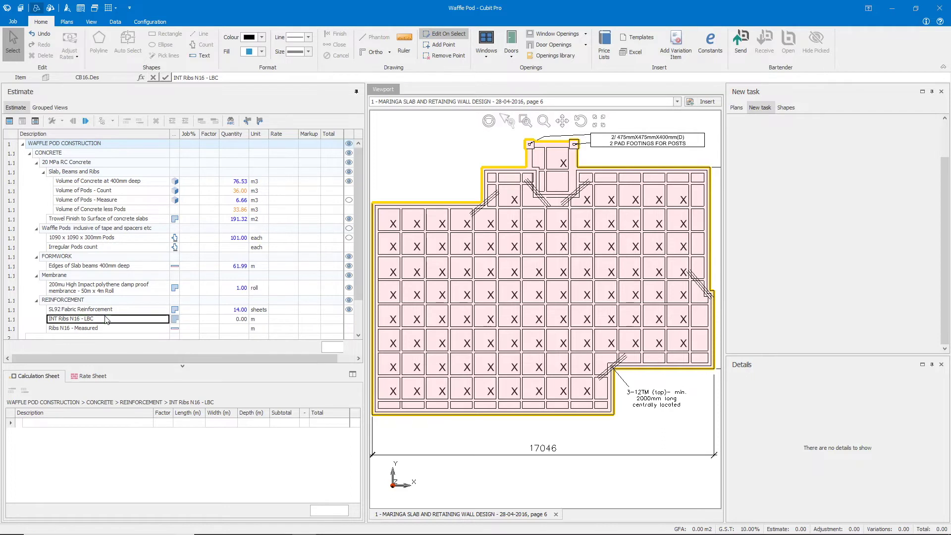
click(98, 50)
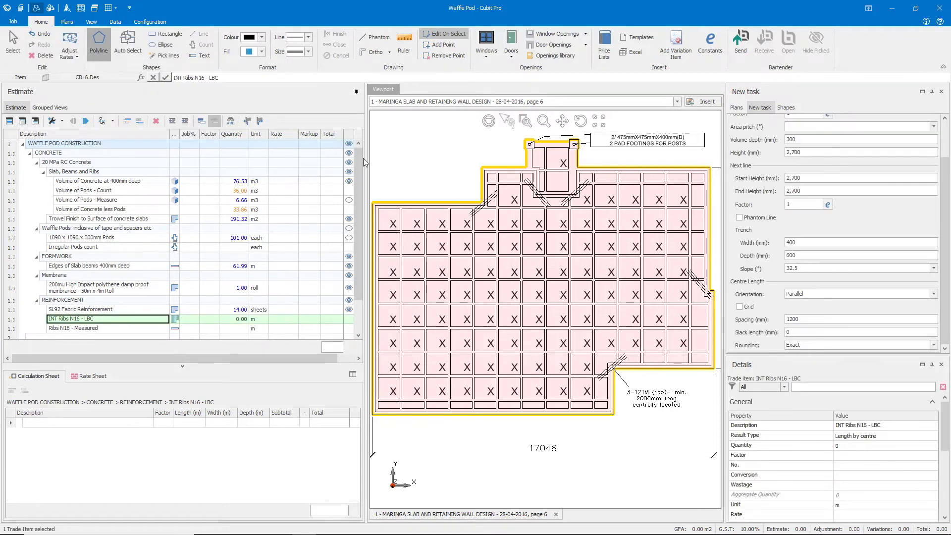
click(800, 320)
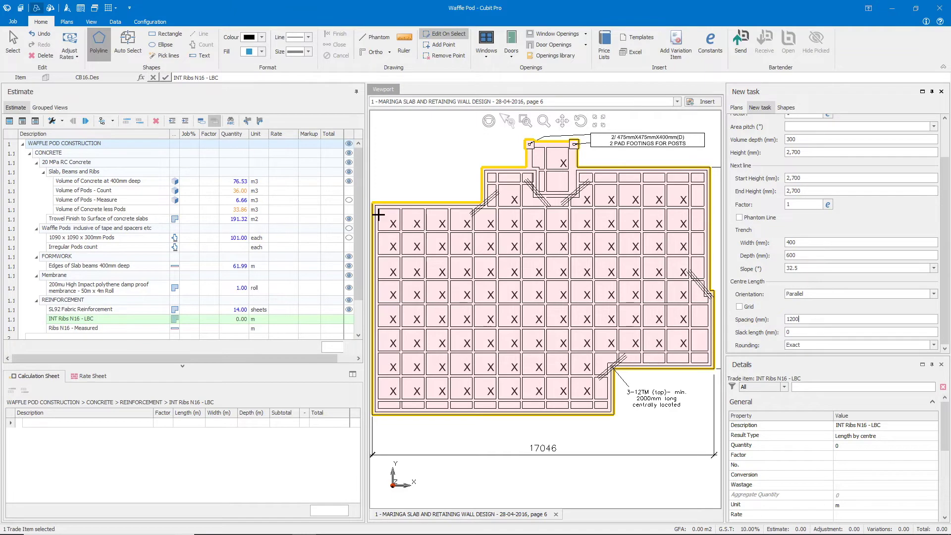
scroll(377, 214, up, 4)
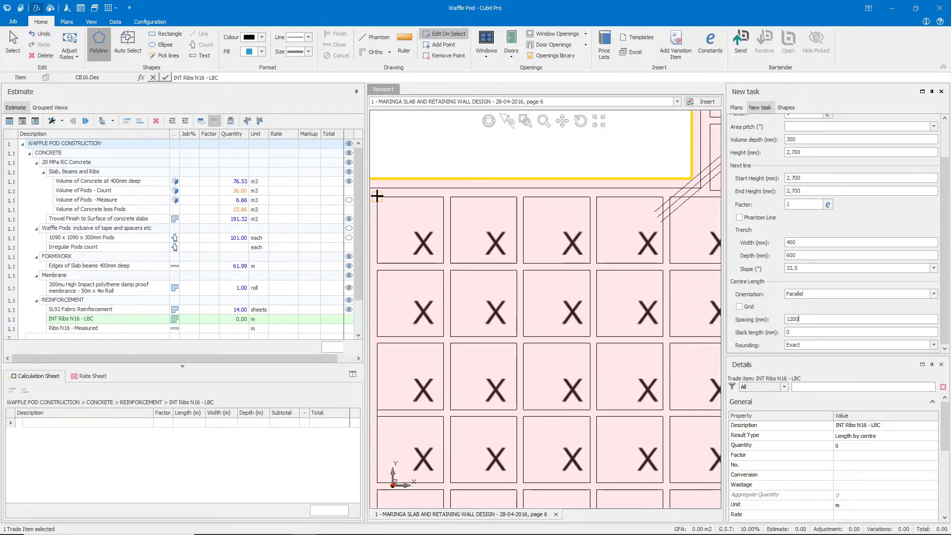
click(377, 196)
middle_drag(643, 202, 524, 229)
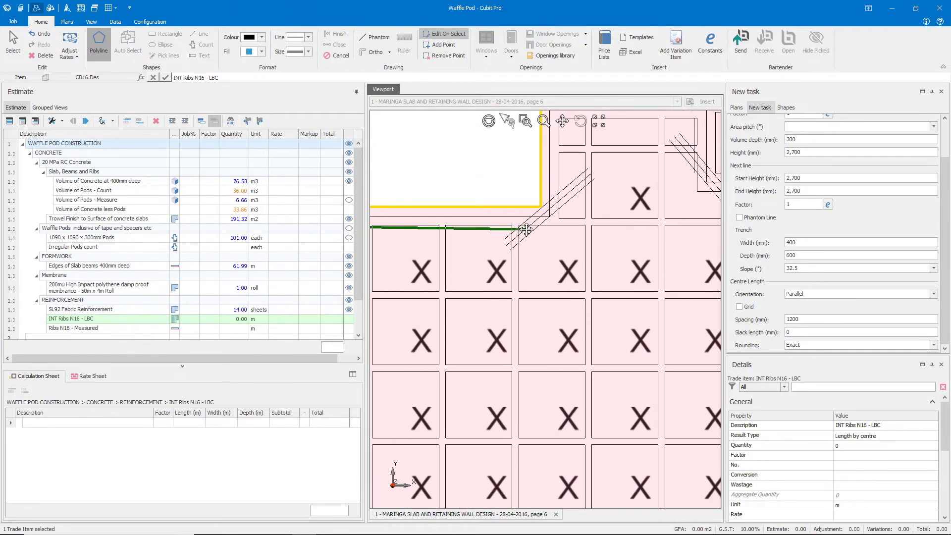
double_click(593, 225)
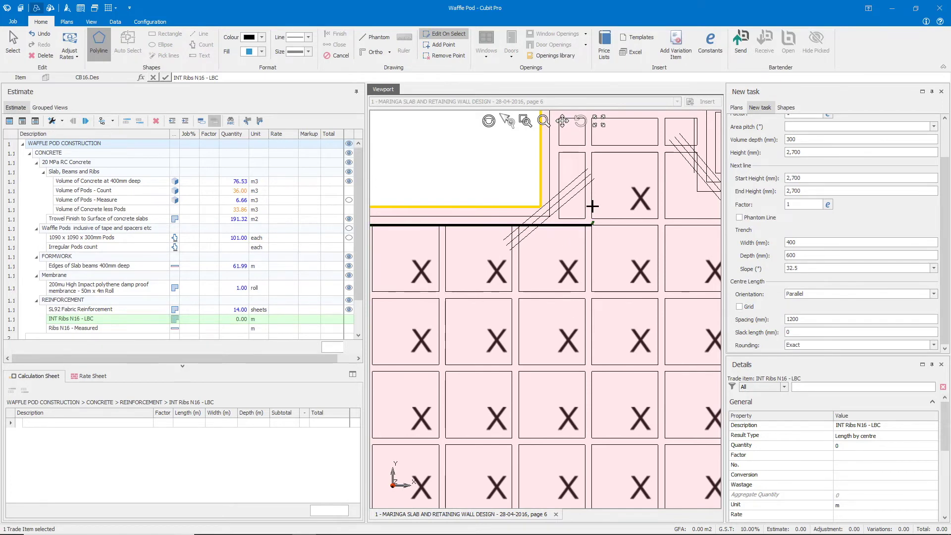
Continue the rib outline up the inner corner and around the recess below the pad footings, re-placing the misplaced point on the pods' upper edge
middle_drag(593, 209, 573, 248)
click(575, 272)
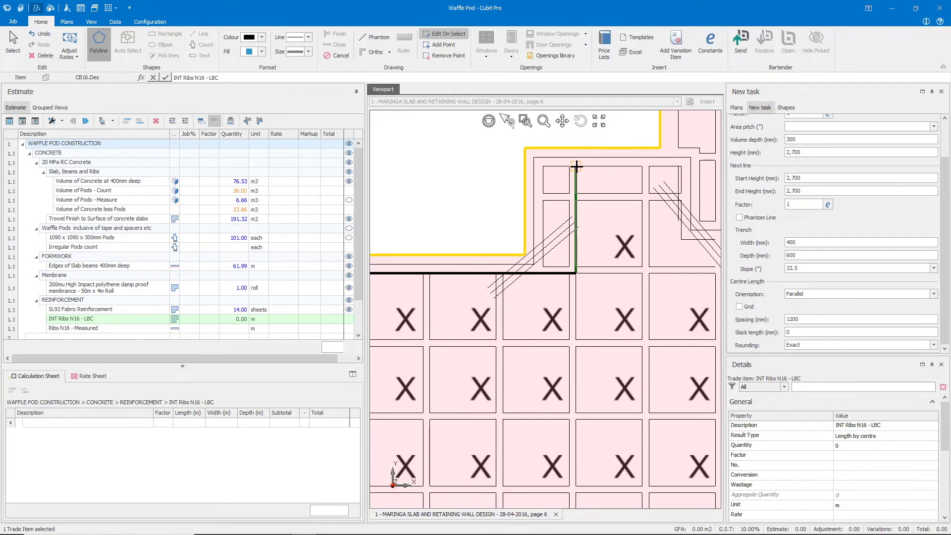
click(576, 167)
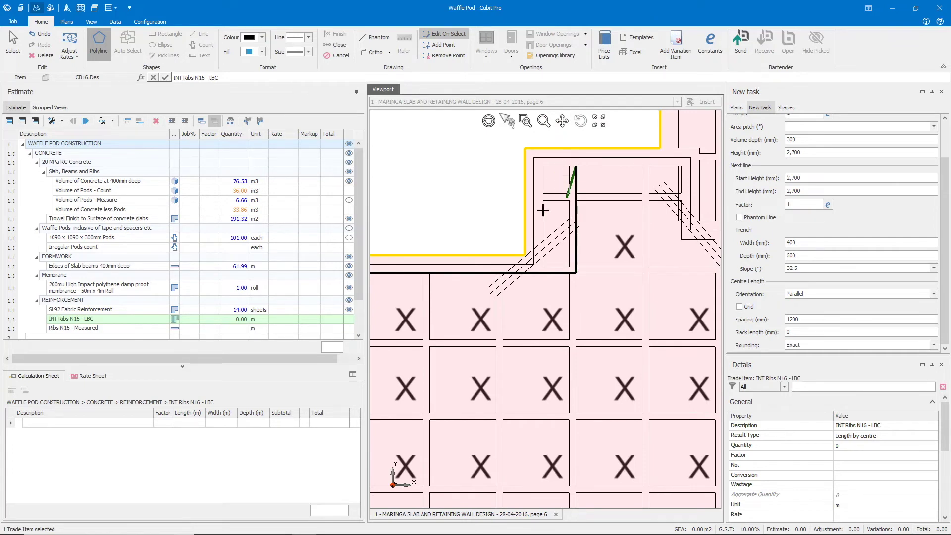
click(642, 167)
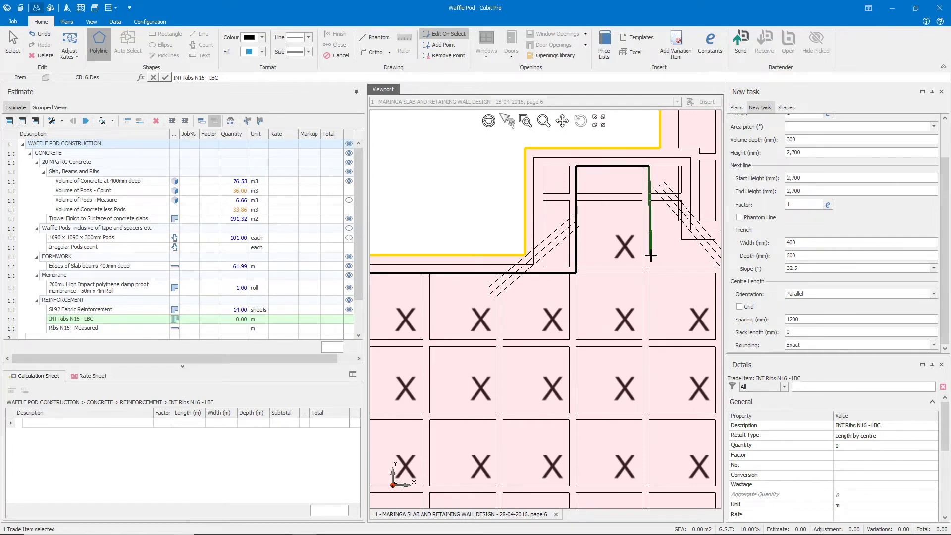
middle_drag(649, 257, 583, 268)
key(BackSpace)
click(613, 180)
click(613, 253)
middle_drag(635, 248, 542, 246)
click(573, 252)
click(573, 180)
Trace the rib outline along the upper-right pod edge and down the right side, following the small step to the lower-right corner
middle_drag(625, 181, 530, 183)
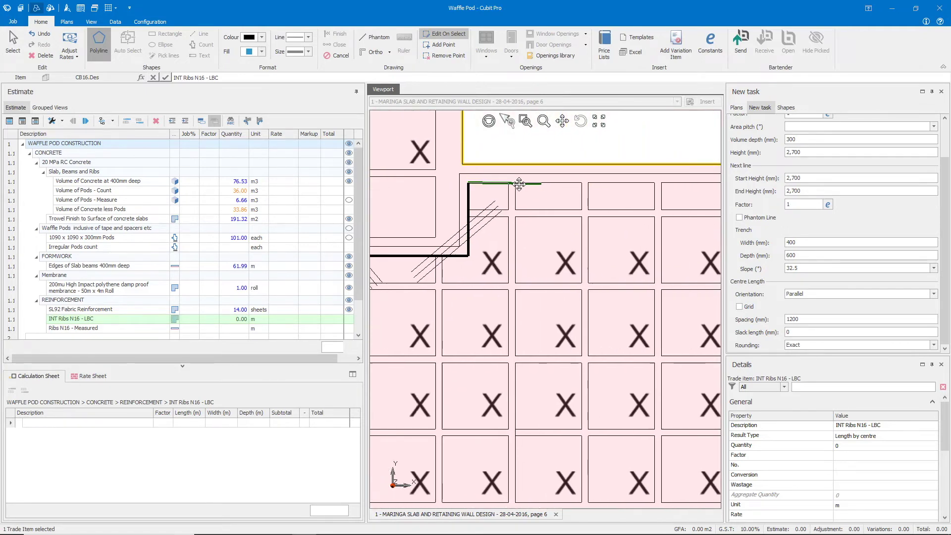
middle_drag(675, 191, 541, 186)
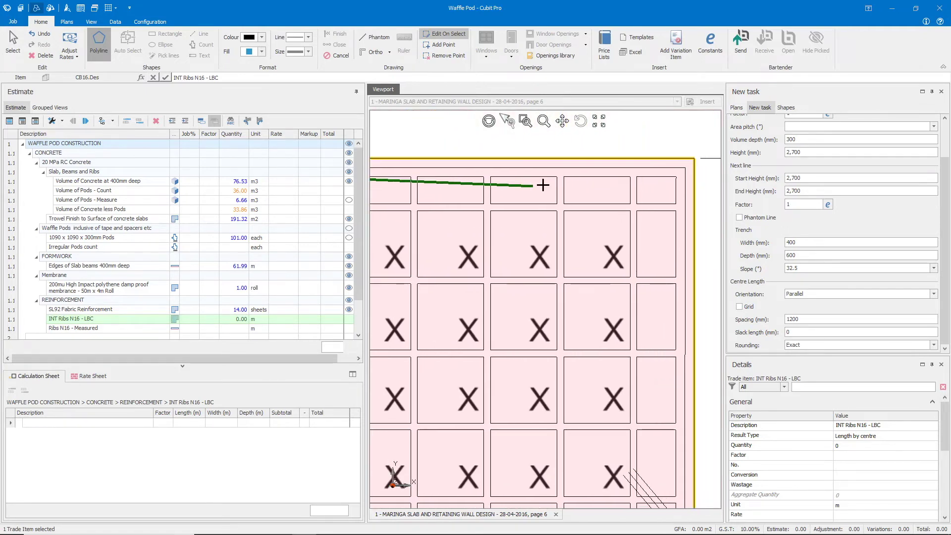
click(677, 176)
middle_drag(622, 372, 555, 124)
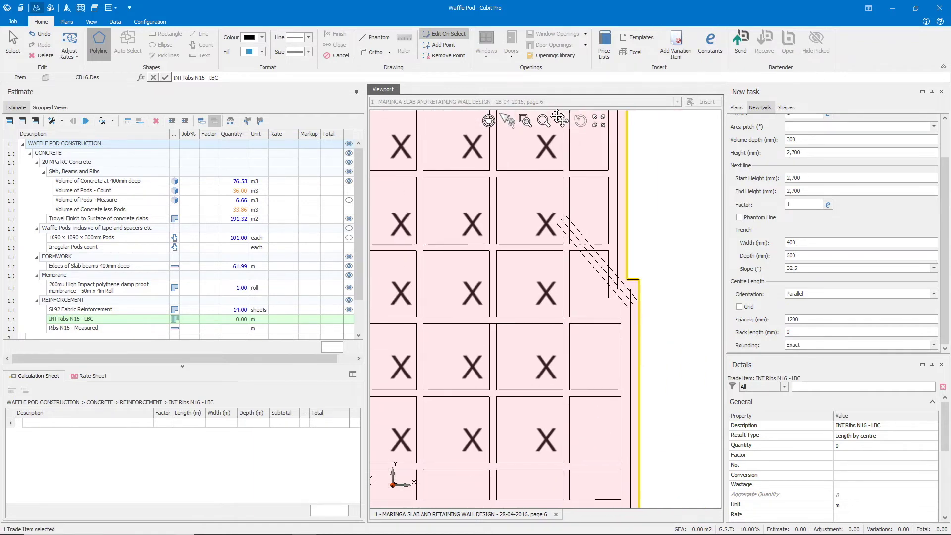
click(609, 297)
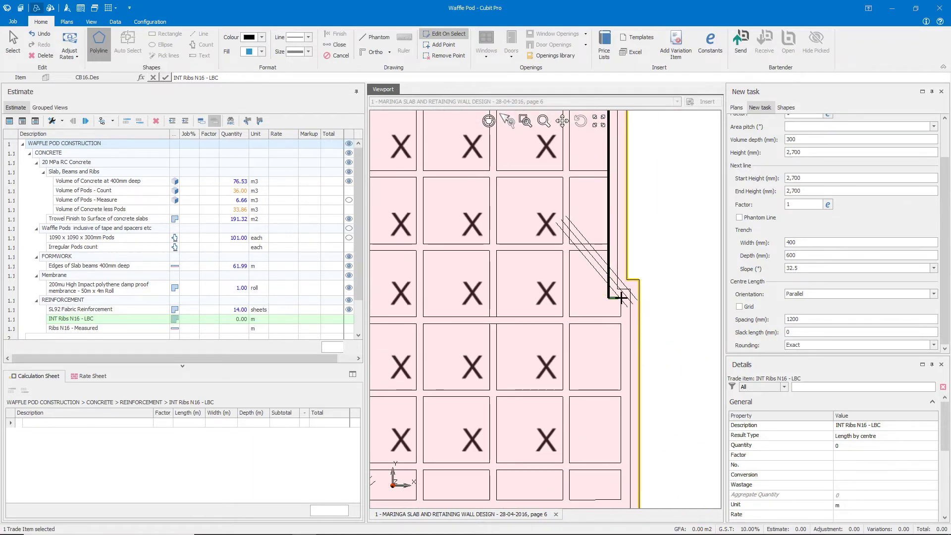
scroll(621, 298, down, 5)
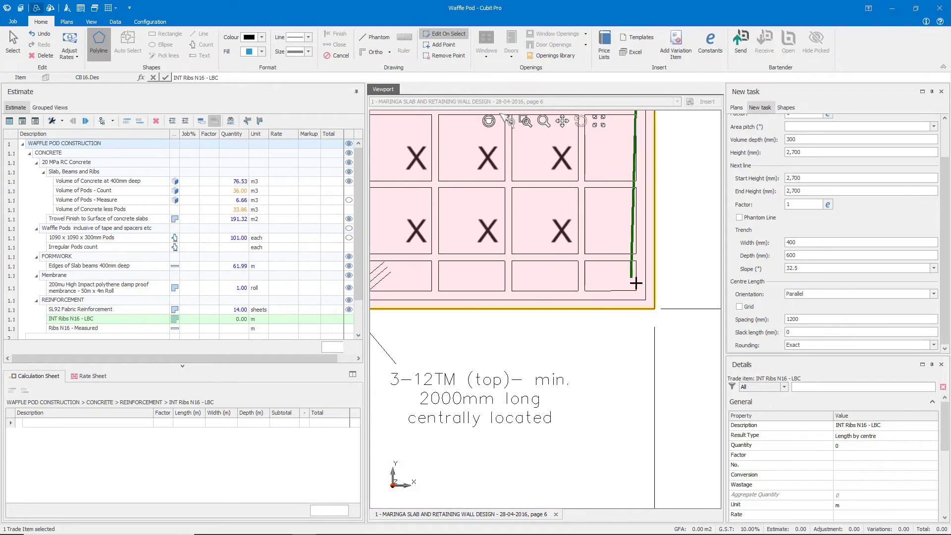
click(637, 291)
Trace the rib outline along the lower pod edge, around the lower-right notch and up the left side, and close the shape
shift+scroll(639, 286, left, 5)
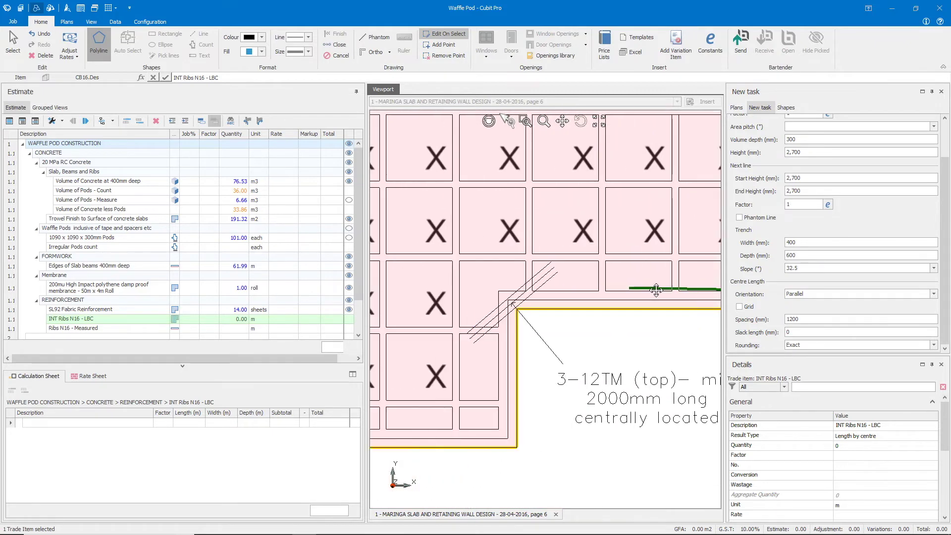
click(550, 295)
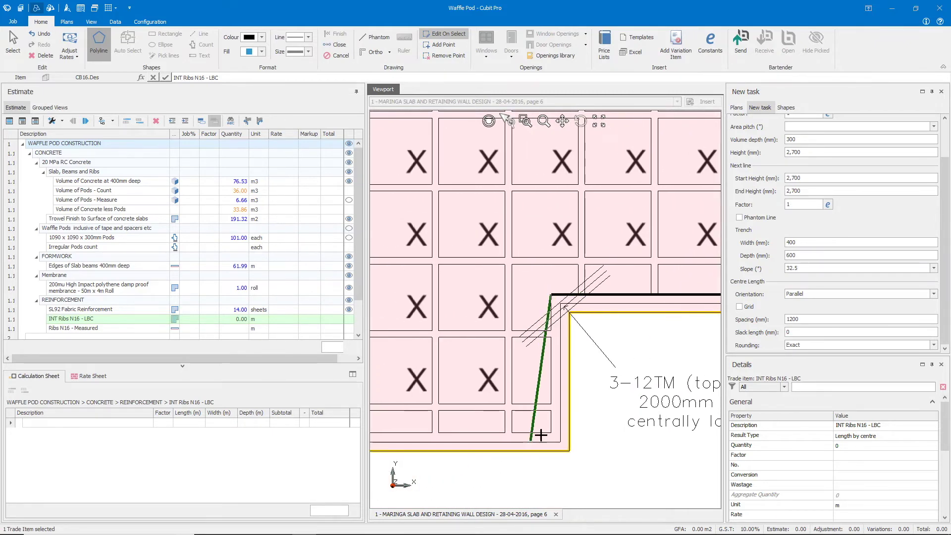
click(551, 432)
shift+scroll(452, 388, left, 5)
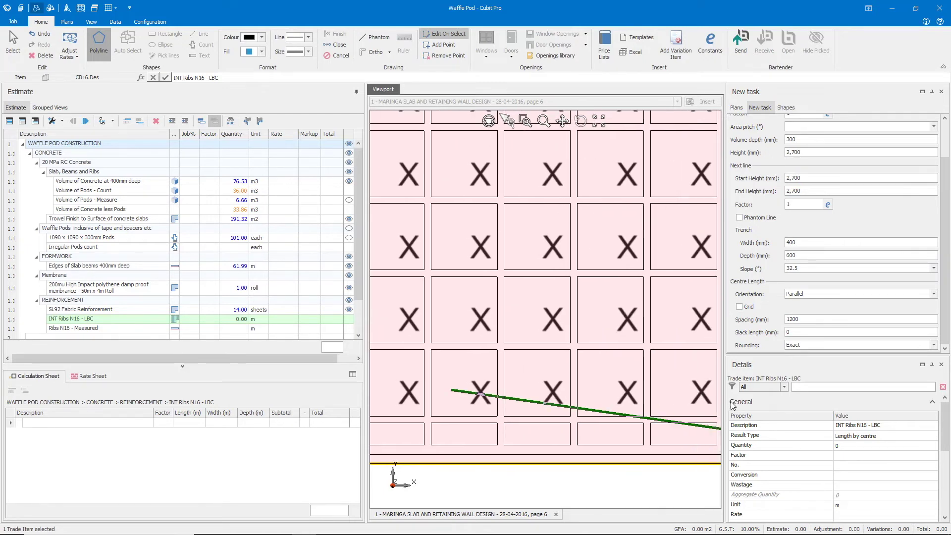
scroll(456, 408, up, 2)
shift+scroll(457, 407, left, 5)
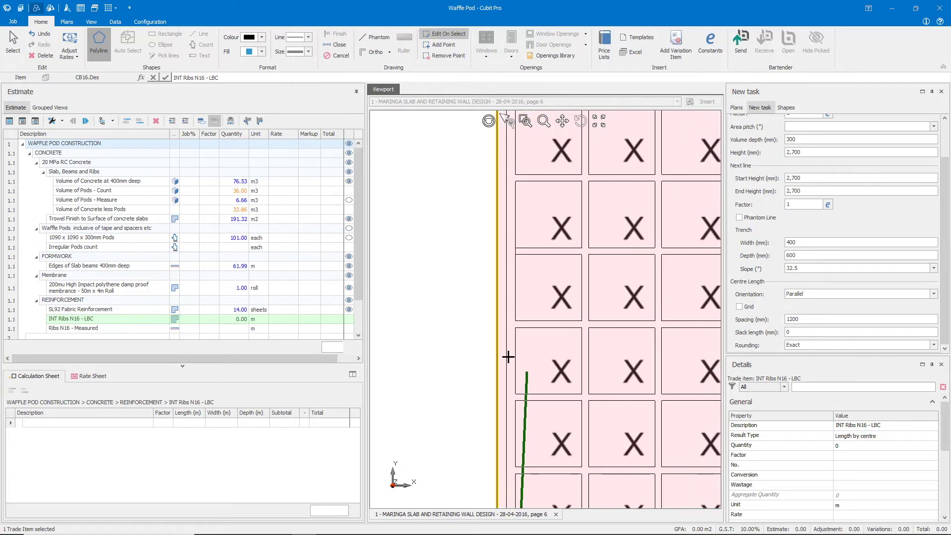
double_click(573, 277)
Examine the rib lines on the plan and the LBC INT Ribs centre lengths, highlighting the 10.24m and 16.44m segments
scroll(572, 273, down, 5)
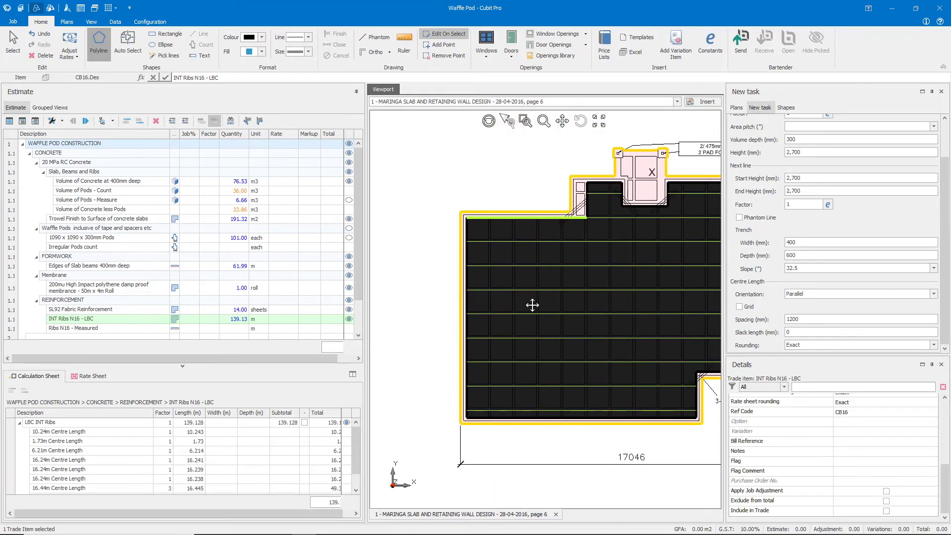
mouse_move(445, 303)
middle_down()
mouse_move(476, 282)
mouse_move(459, 293)
middle_up()
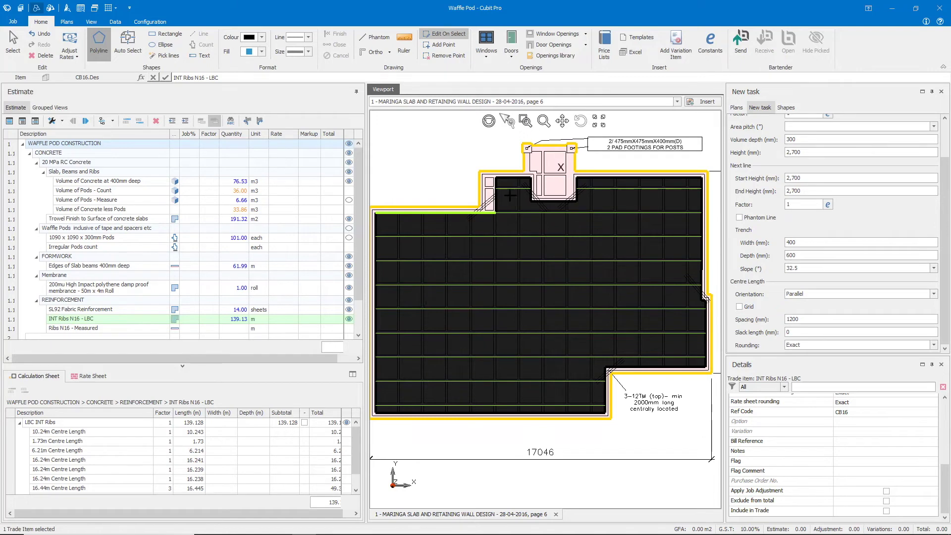
scroll(509, 196, up, 2)
middle_drag(612, 281, 468, 239)
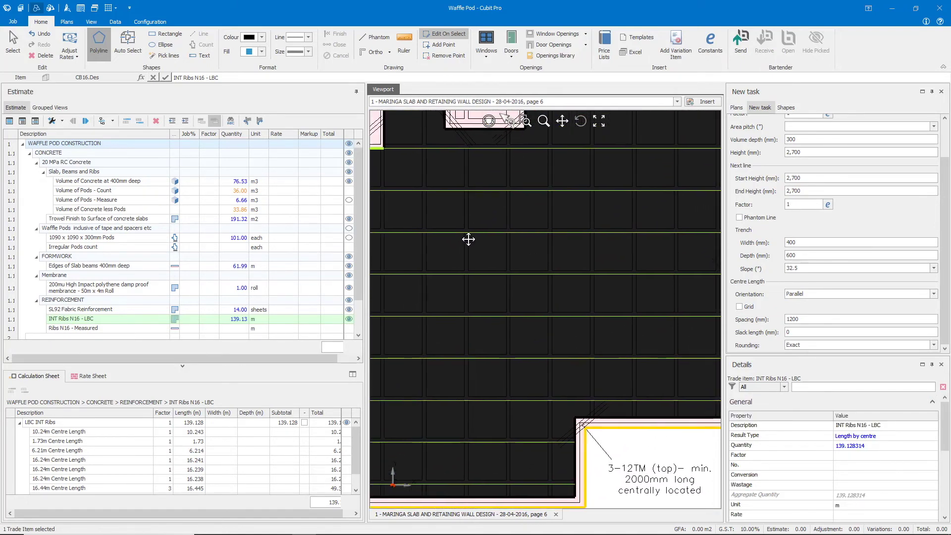
scroll(624, 227, down, 2)
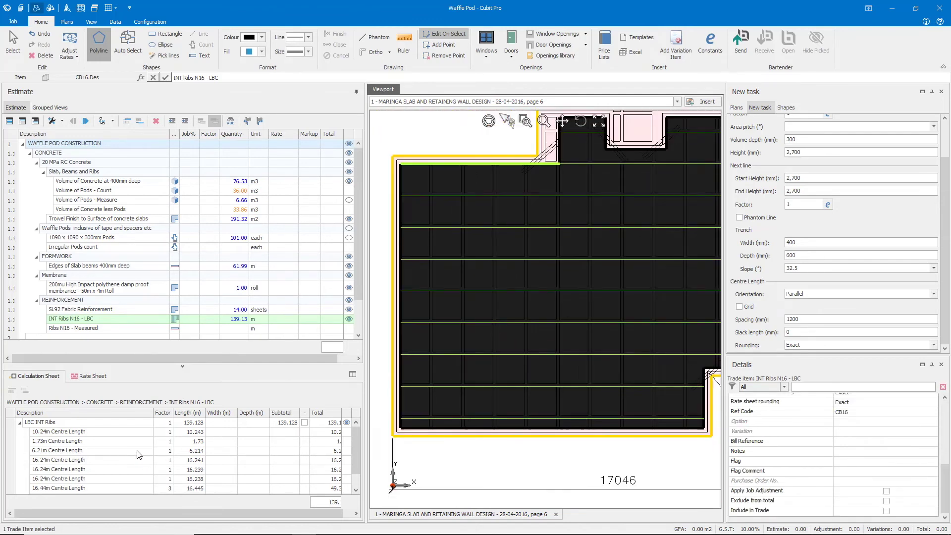
click(68, 424)
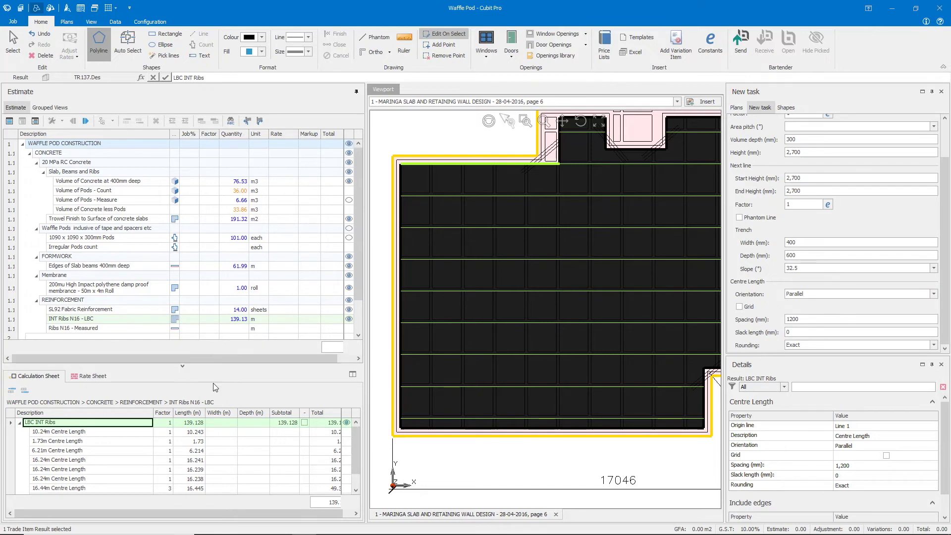
click(190, 424)
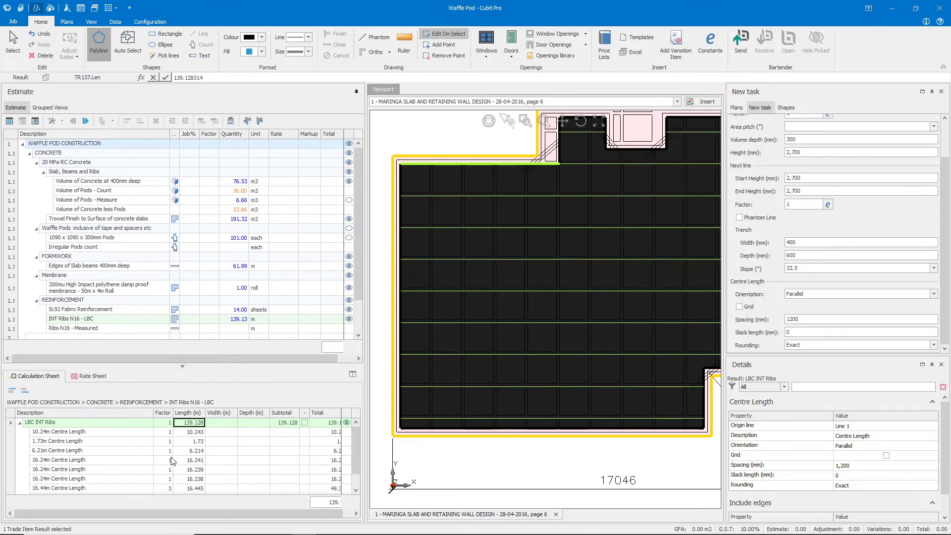
click(79, 432)
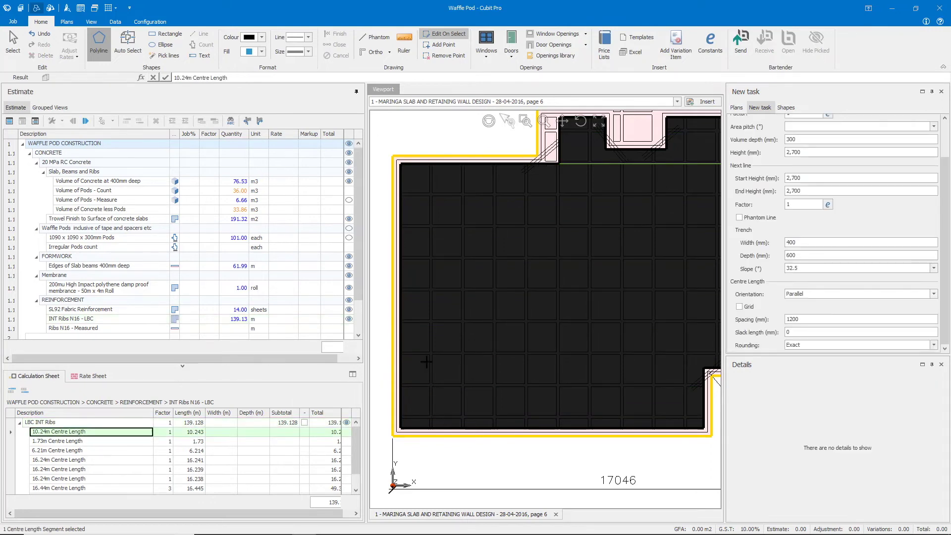
middle_drag(532, 353, 443, 408)
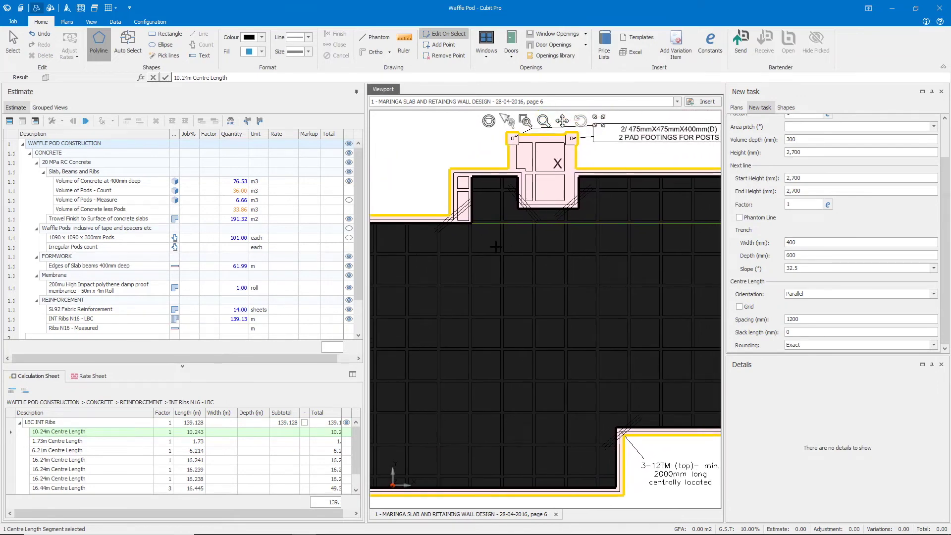
scroll(99, 476, down, 2)
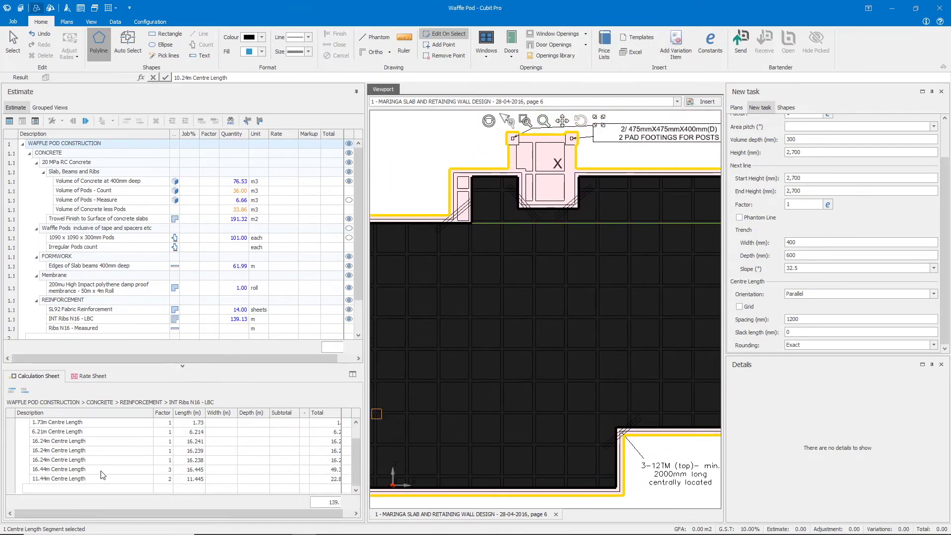
click(98, 470)
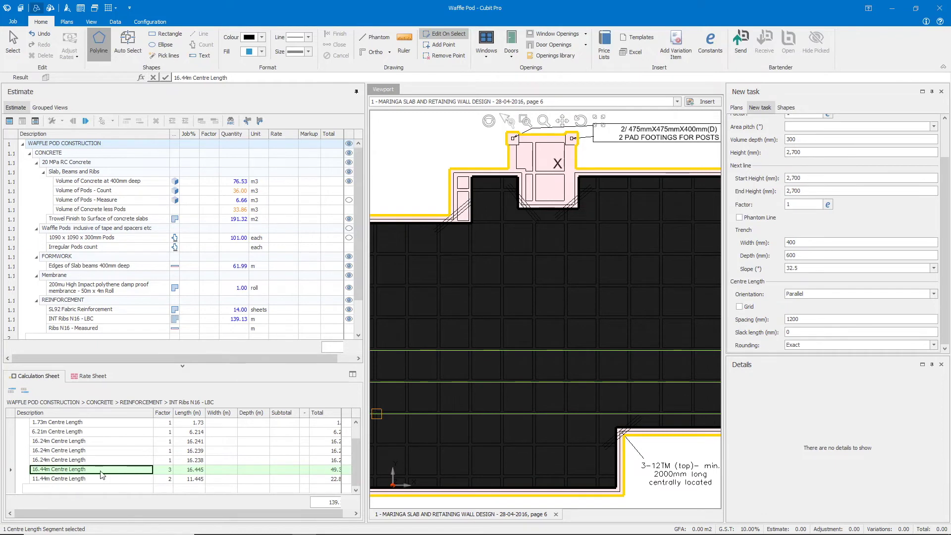
Move the LBC INT Ribs shape's vertical edge at the upper-left corner outward to include the narrow pods beside it
click(510, 272)
drag(496, 266, 482, 263)
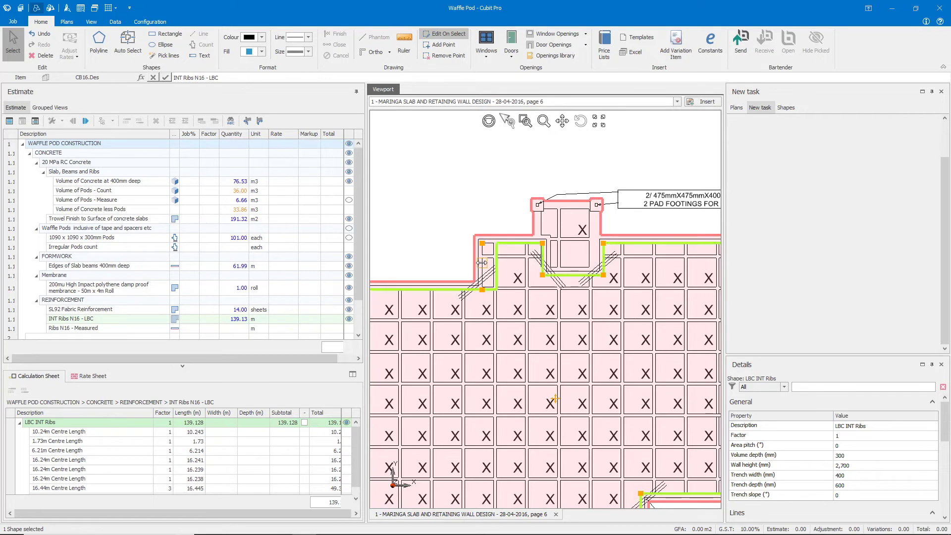
Try to realign the LBC INT Ribs shape's inner corner at the small step along the slab's right side
scroll(485, 299, up, 4)
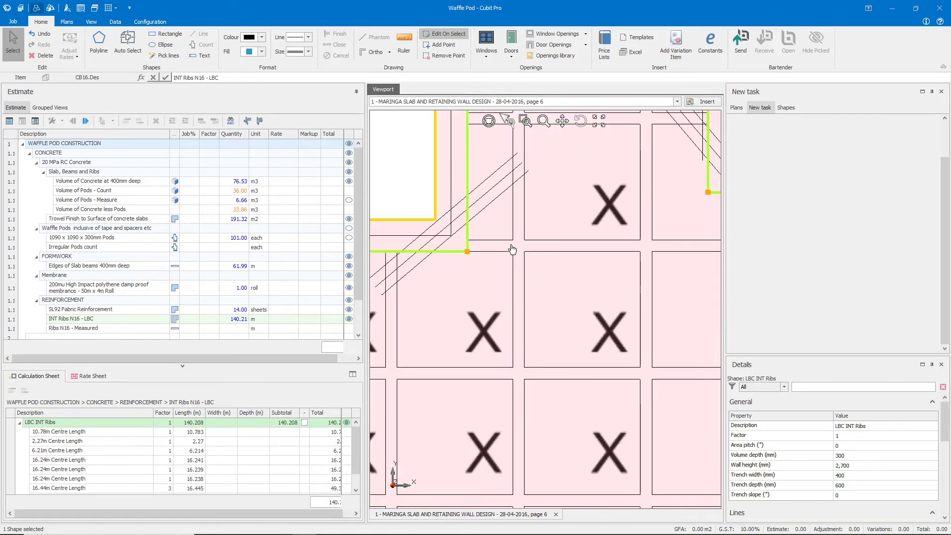
click(98, 425)
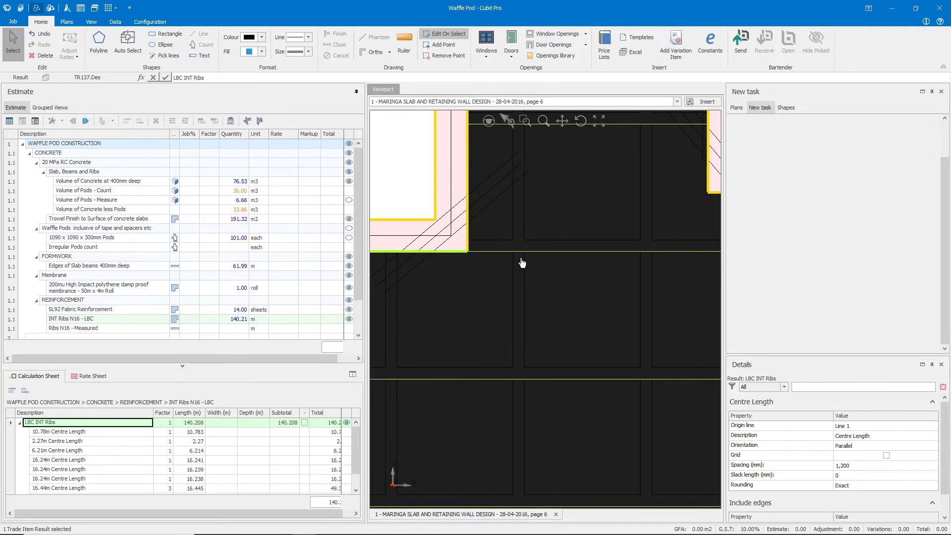
scroll(524, 233, down, 3)
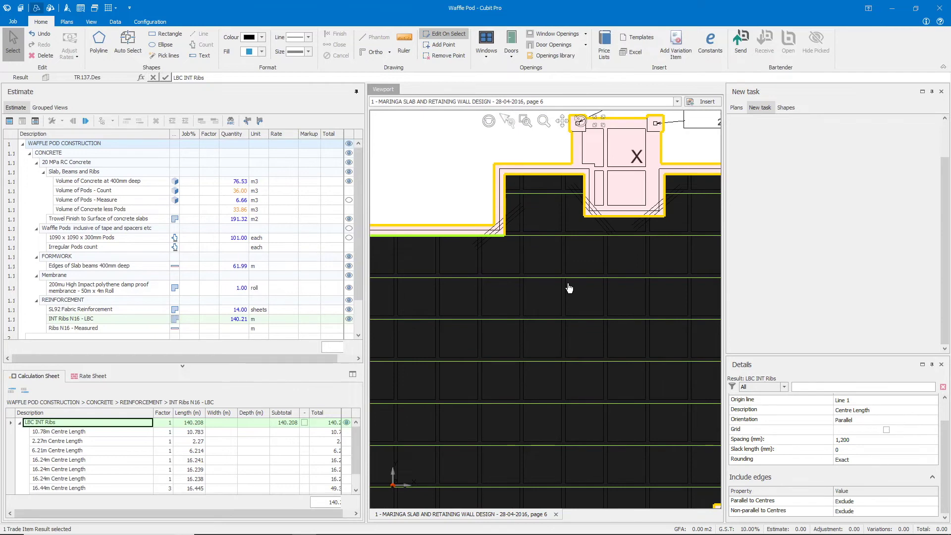
scroll(582, 351, down, 2)
middle_drag(578, 336, 484, 284)
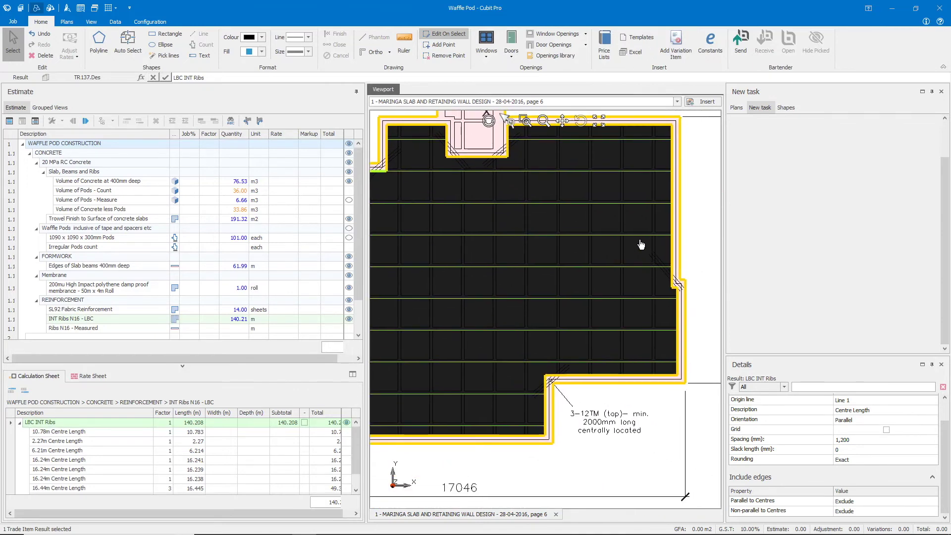
scroll(655, 289, up, 3)
middle_drag(660, 145, 516, 323)
scroll(540, 198, down, 1)
middle_drag(497, 439, 515, 185)
scroll(560, 356, up, 2)
click(557, 346)
drag(583, 340, 570, 345)
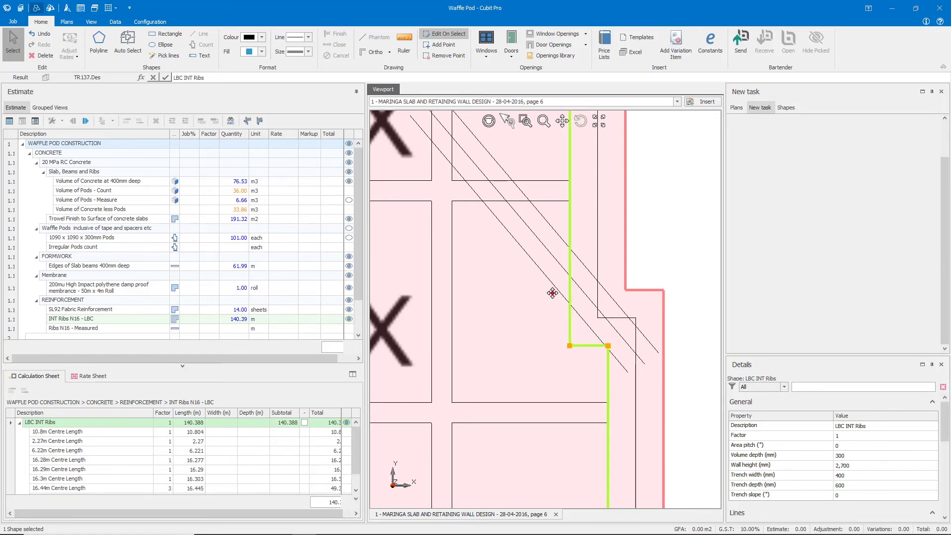
Try to nudge the LBC INT Ribs shape's upper-right corner into line with the pod edge
scroll(550, 295, down, 3)
scroll(518, 254, up, 3)
scroll(517, 254, up, 1)
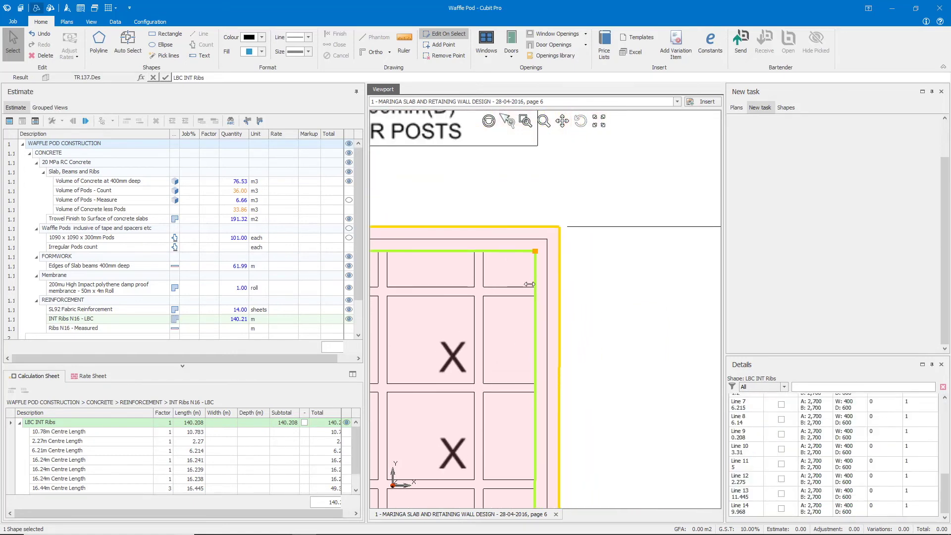
scroll(529, 307, up, 1)
mouse_move(538, 246)
mouse_down()
mouse_move(560, 237)
mouse_move(539, 246)
mouse_up()
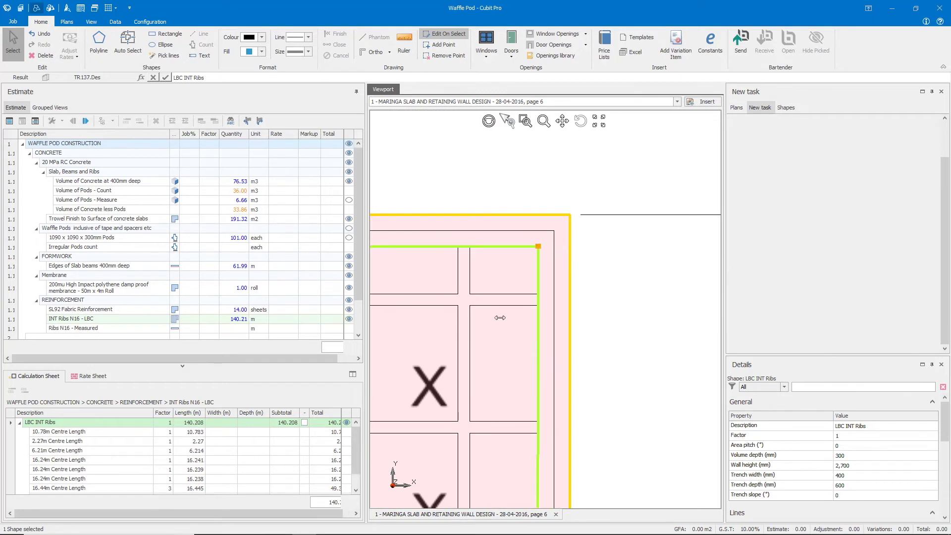
scroll(575, 278, down, 3)
middle_drag(572, 308, 599, 278)
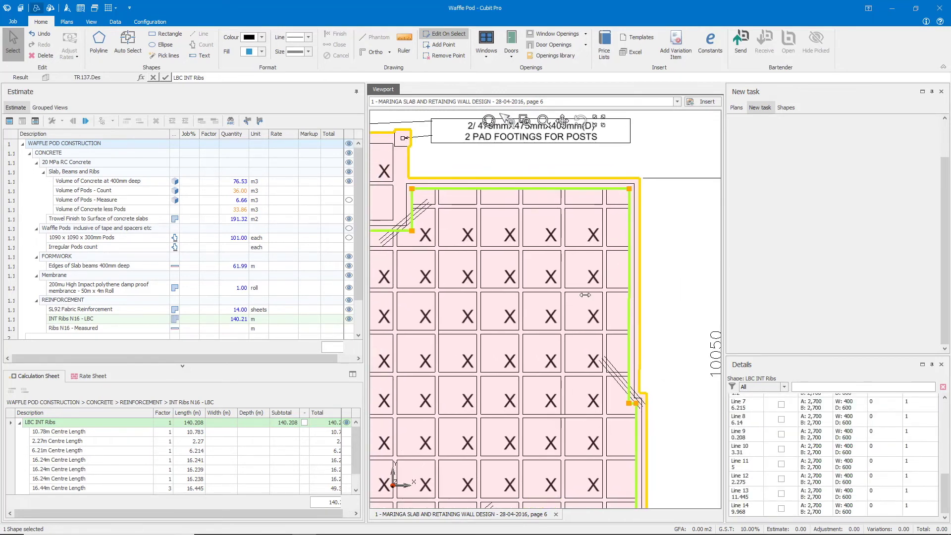
Collapse the LBC INT Ribs result and add a copy of it as a second row in the calculation sheet
click(69, 424)
scroll(476, 407, down, 3)
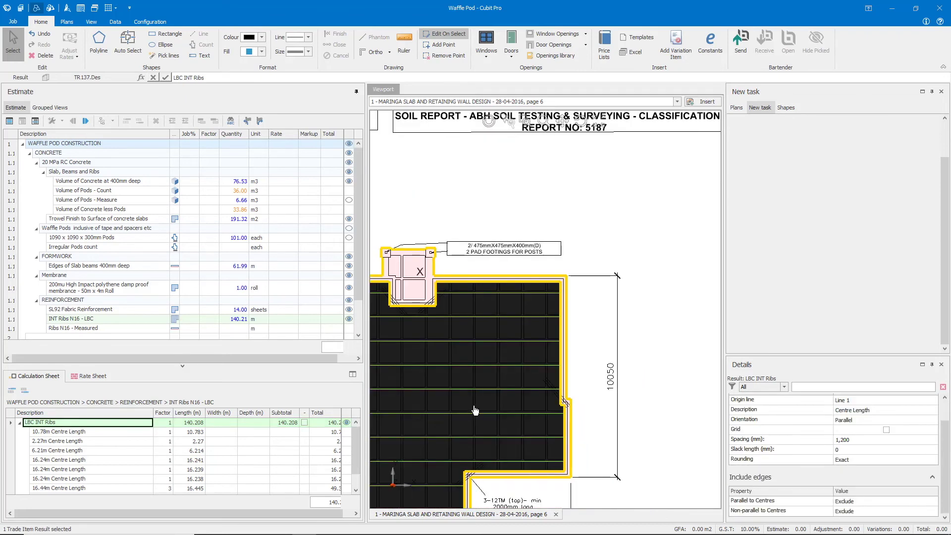
scroll(547, 355, up, 3)
middle_drag(630, 331, 628, 326)
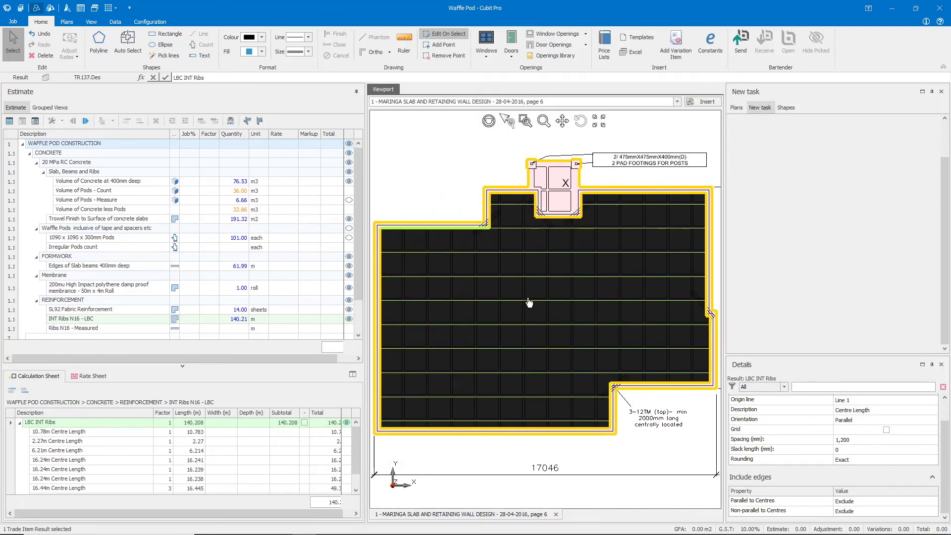
click(20, 422)
click(57, 424)
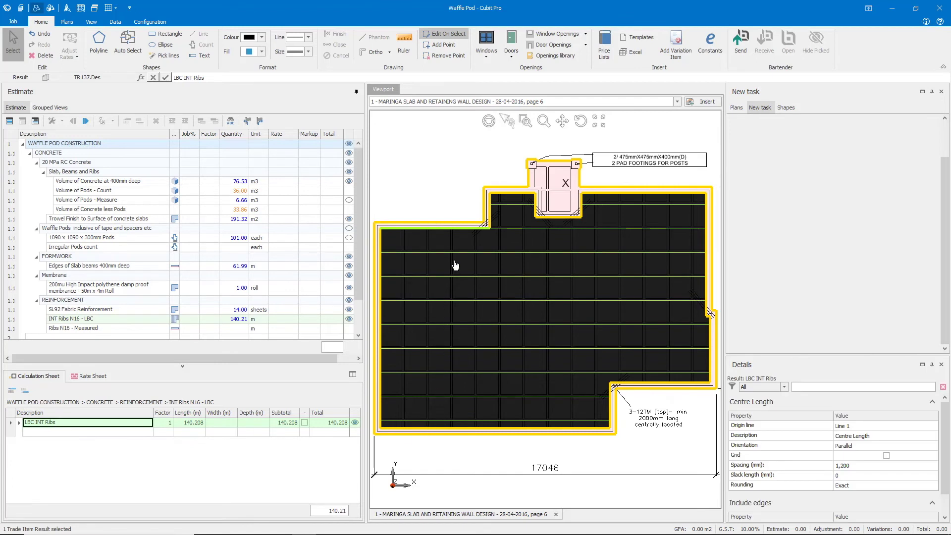
click(134, 429)
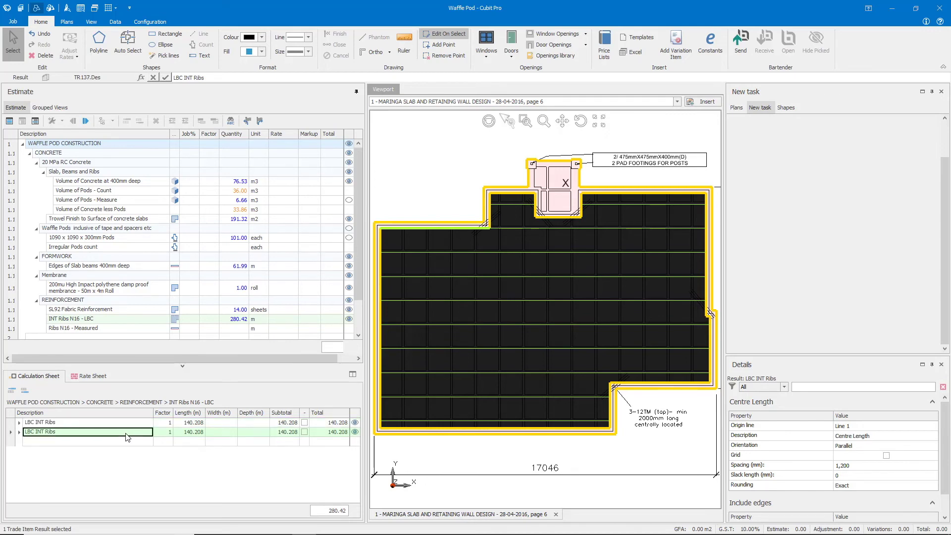
Set the second LBC INT Ribs result's origin line to Line 14 so its centre lines run vertically
click(849, 427)
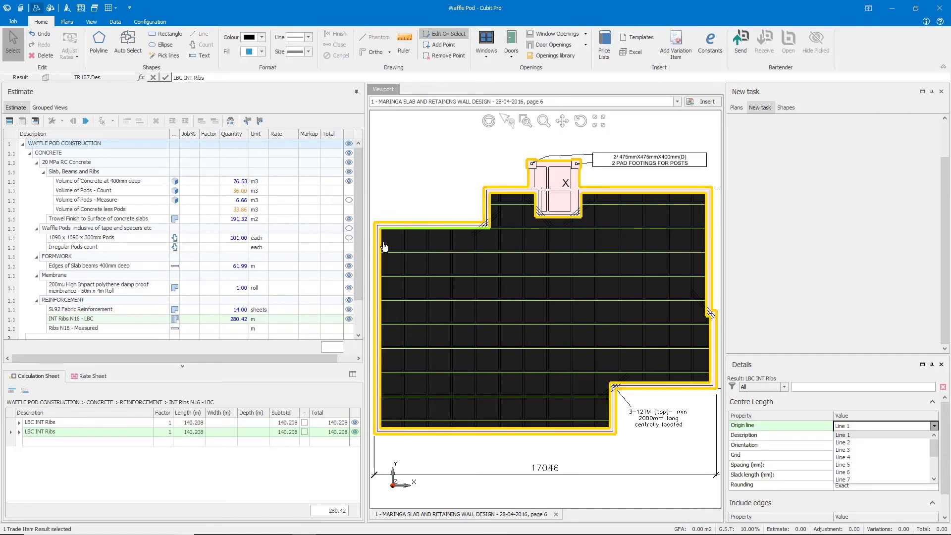
scroll(917, 461, down, 3)
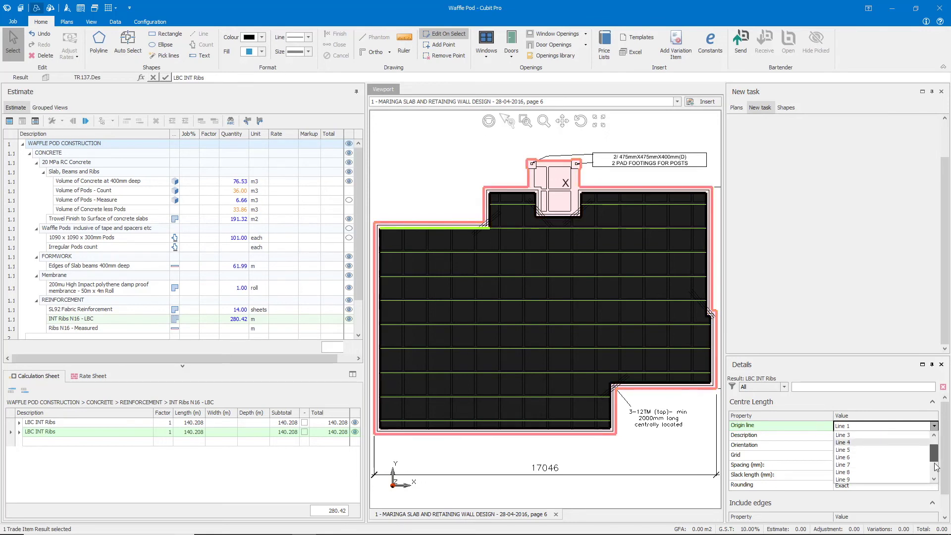
click(864, 479)
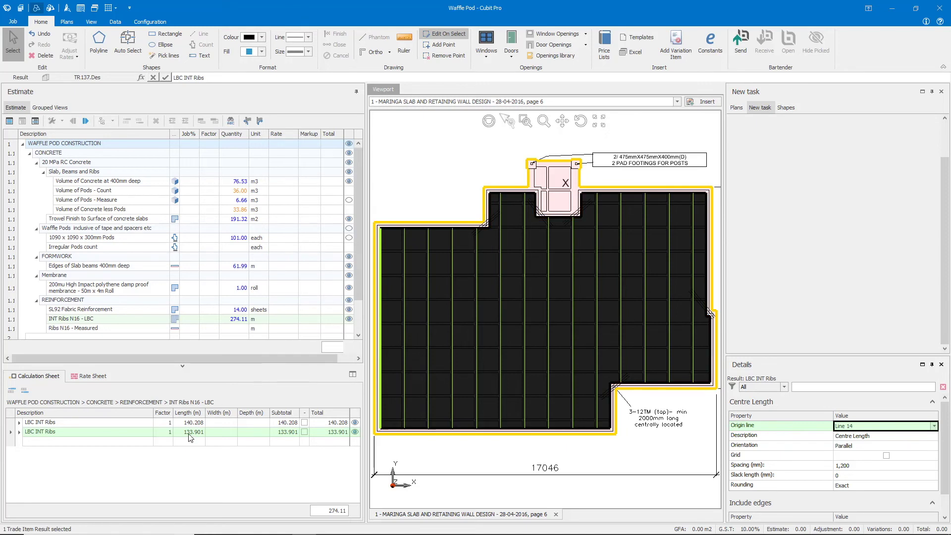
click(240, 319)
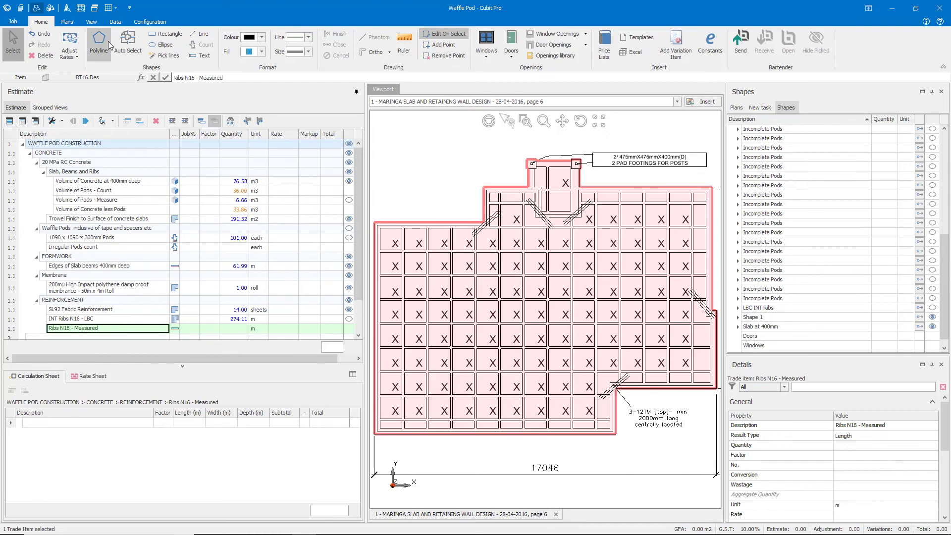
Measure Ribs N16 - Measured with five full-width horizontal lines along the rib gaps, starting below the first full pod row
click(199, 34)
click(380, 250)
click(706, 250)
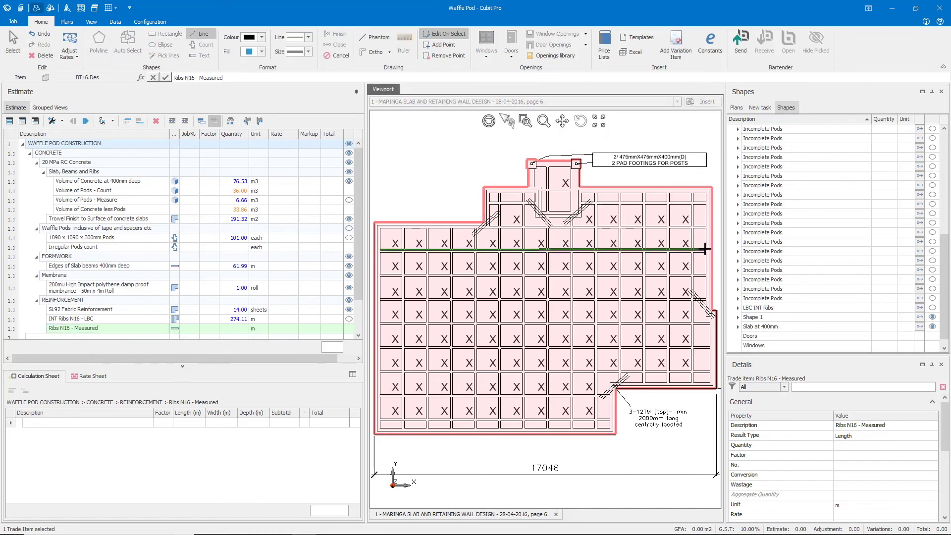
click(380, 274)
click(706, 274)
click(380, 298)
click(706, 298)
click(380, 322)
click(708, 322)
click(380, 346)
click(708, 347)
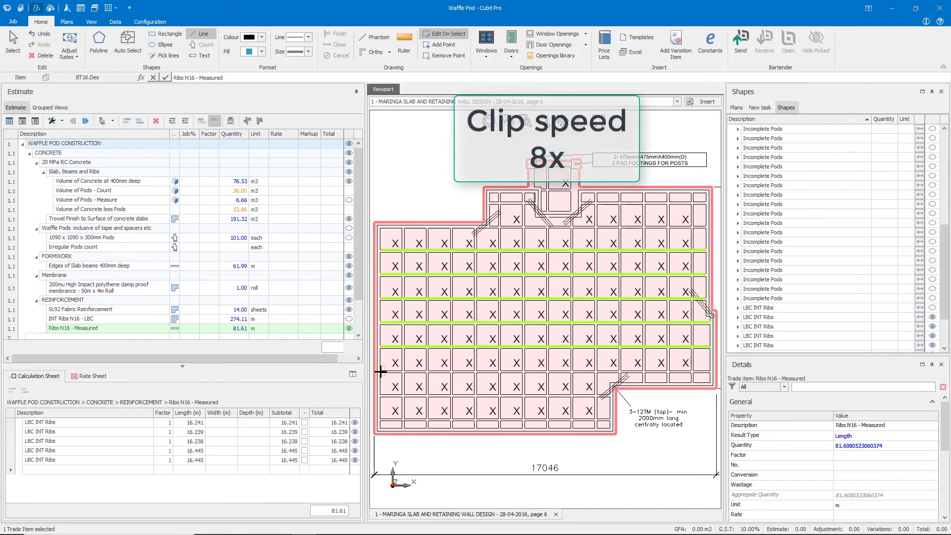
Draw the remaining horizontal rib lines through the lower pod rows and the rows beside the upper notch
click(380, 371)
click(708, 370)
click(381, 395)
click(608, 394)
click(606, 418)
click(490, 226)
click(705, 225)
click(500, 201)
click(706, 201)
Draw vertical rib lines along the pod gaps over the left part of the slab
click(497, 193)
click(498, 427)
click(475, 227)
click(474, 427)
click(451, 227)
click(451, 427)
click(425, 227)
click(426, 426)
click(402, 227)
Draw vertical rib lines along the pod gaps through the middle of the slab, below and beside the upper notch
click(522, 427)
click(547, 227)
click(547, 427)
click(570, 227)
click(594, 193)
click(594, 427)
Draw vertical rib lines along the pod gaps over the slab's right part above the lower-right notch, and finish drawing
click(619, 193)
click(619, 388)
click(642, 193)
click(642, 383)
click(666, 194)
click(666, 383)
click(691, 193)
click(691, 383)
click(545, 217)
key(Escape)
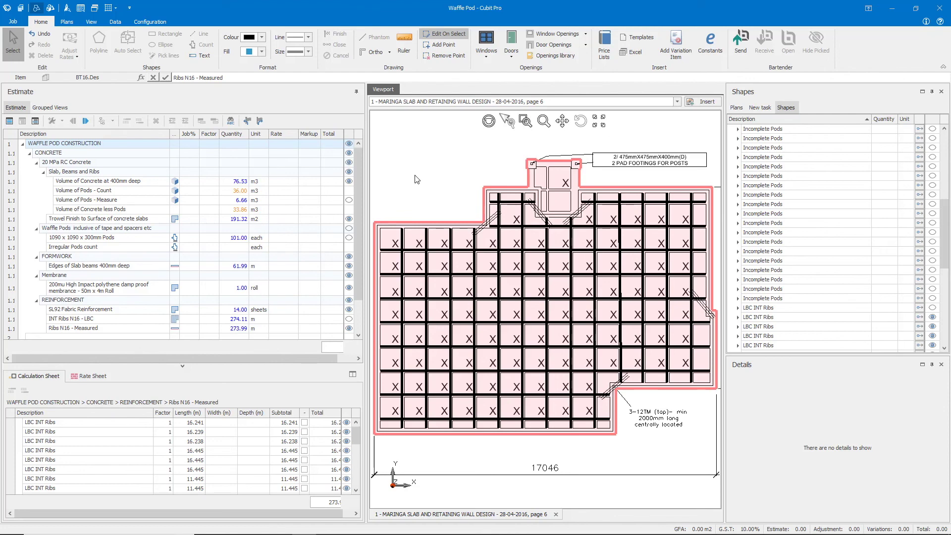
Add the Slab at 400mm perimeter to the Ribs N16 - Measured quantity, highlight its measured shapes and clear the selection
drag(375, 238, 234, 334)
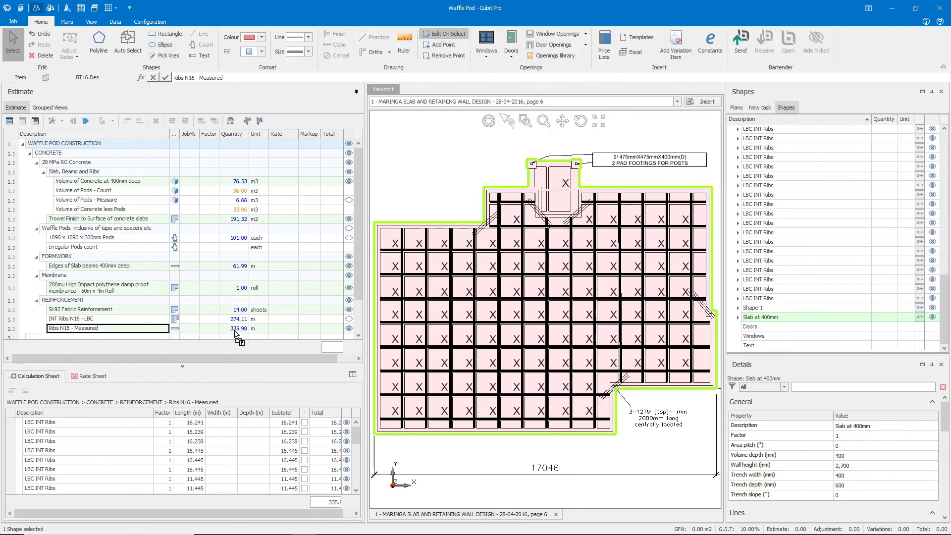
click(235, 330)
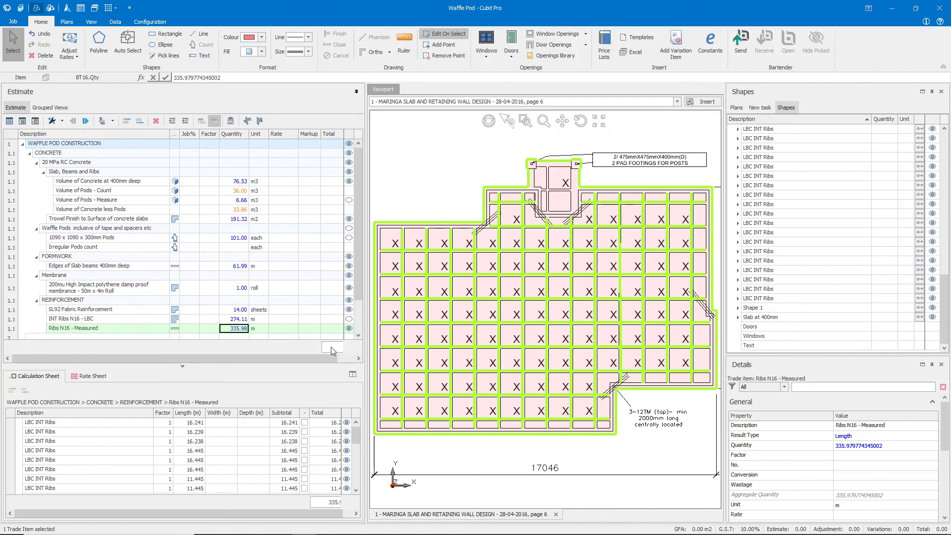
click(434, 172)
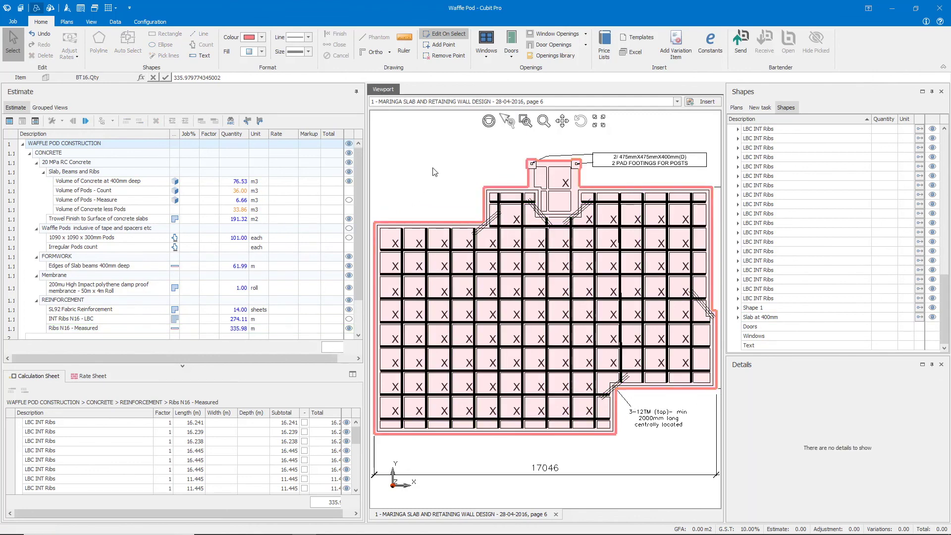